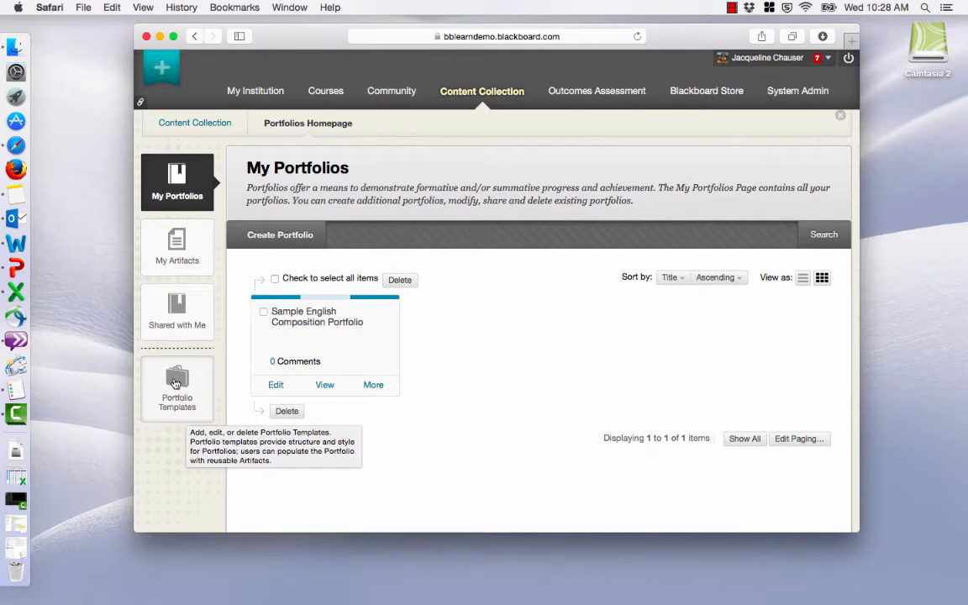
Go to the portfolio templates and open the English Composition Template for editing.
click(175, 384)
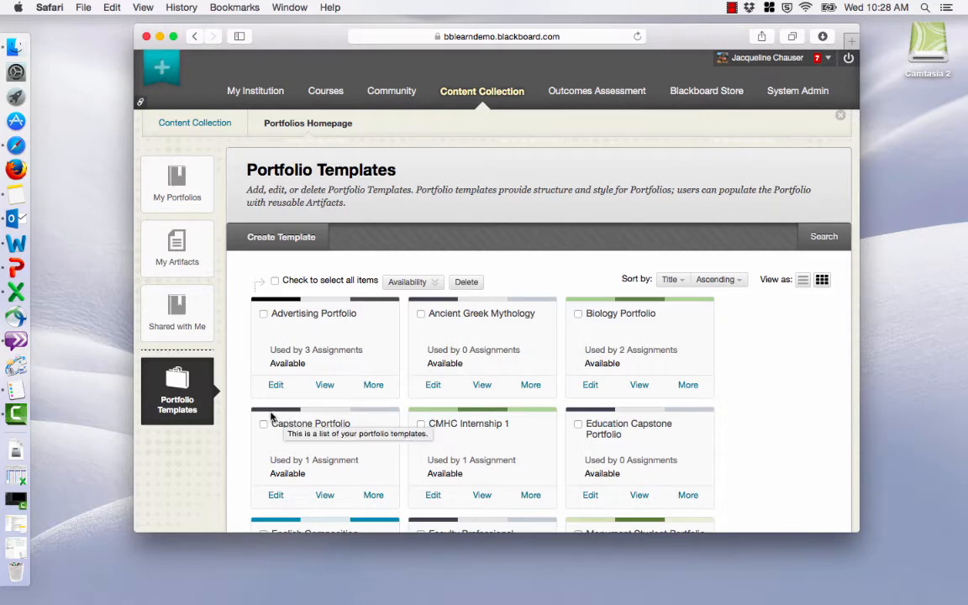
scroll(270, 415, down, 1)
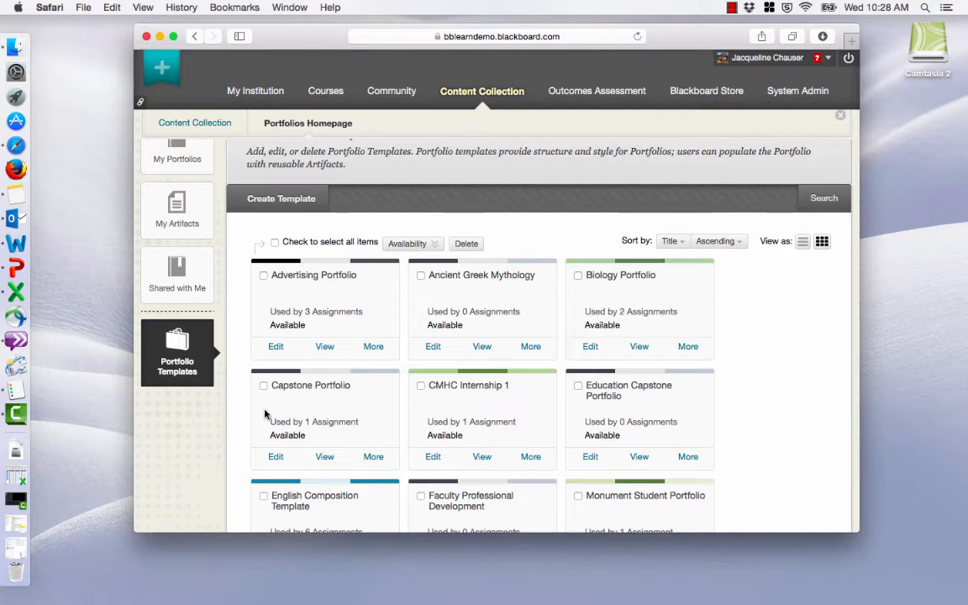
scroll(264, 414, down, 2)
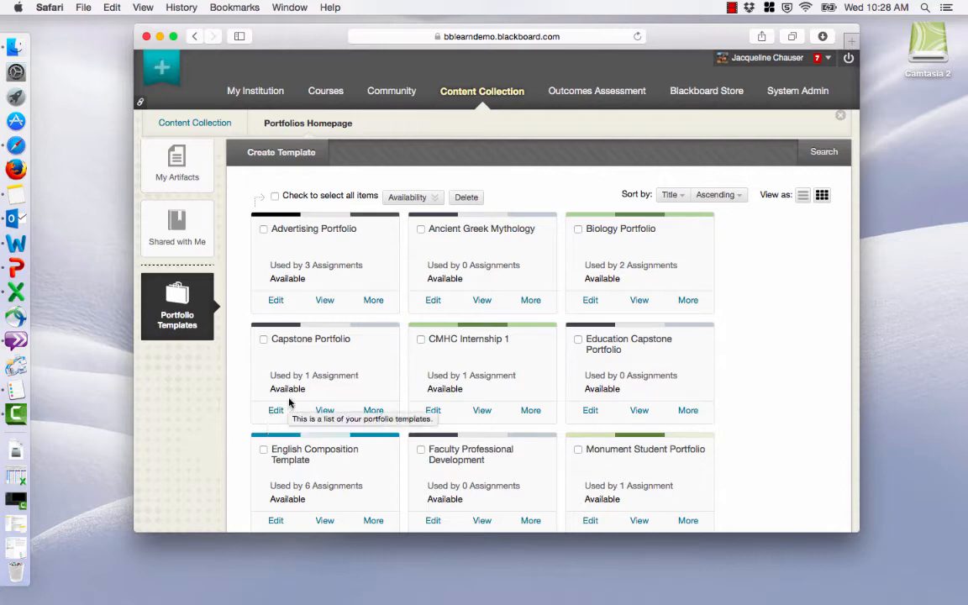
scroll(290, 394, down, 3)
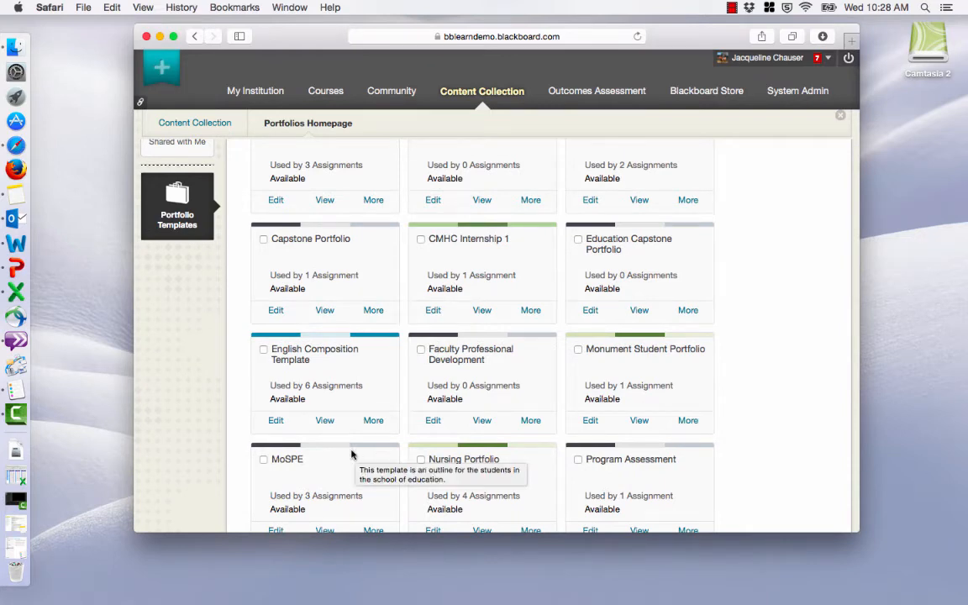
scroll(351, 454, up, 5)
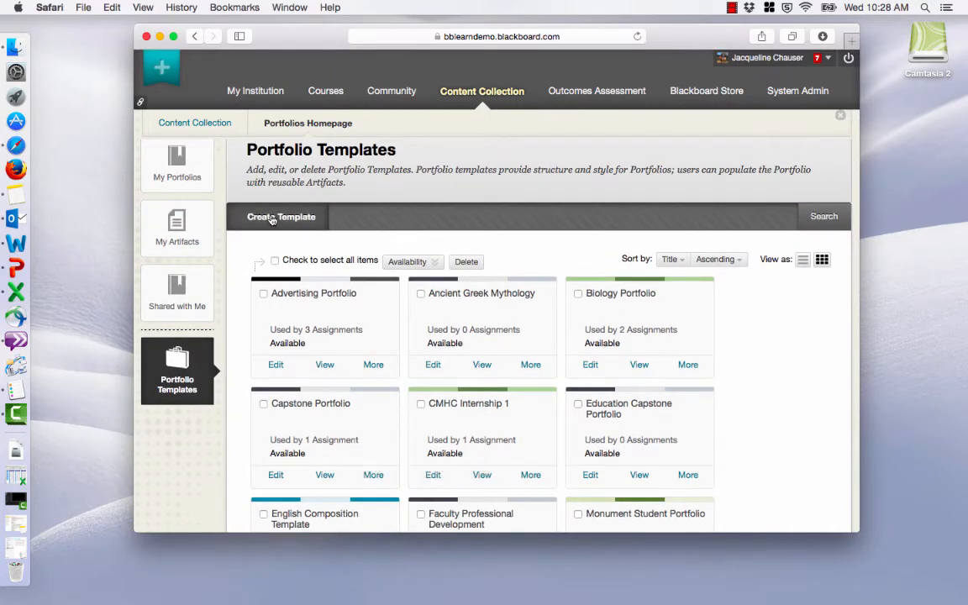
scroll(272, 220, down, 5)
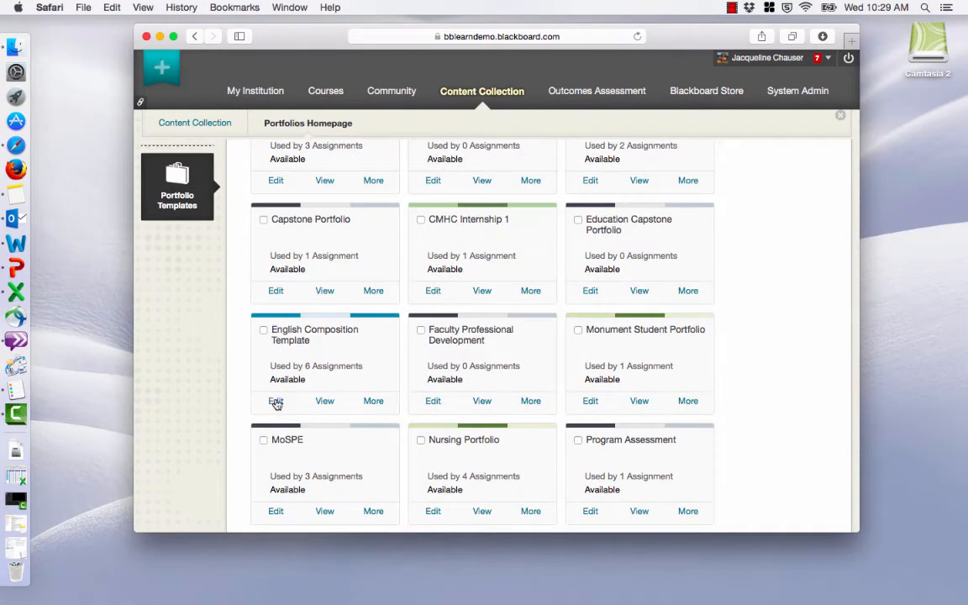
scroll(318, 408, down, 2)
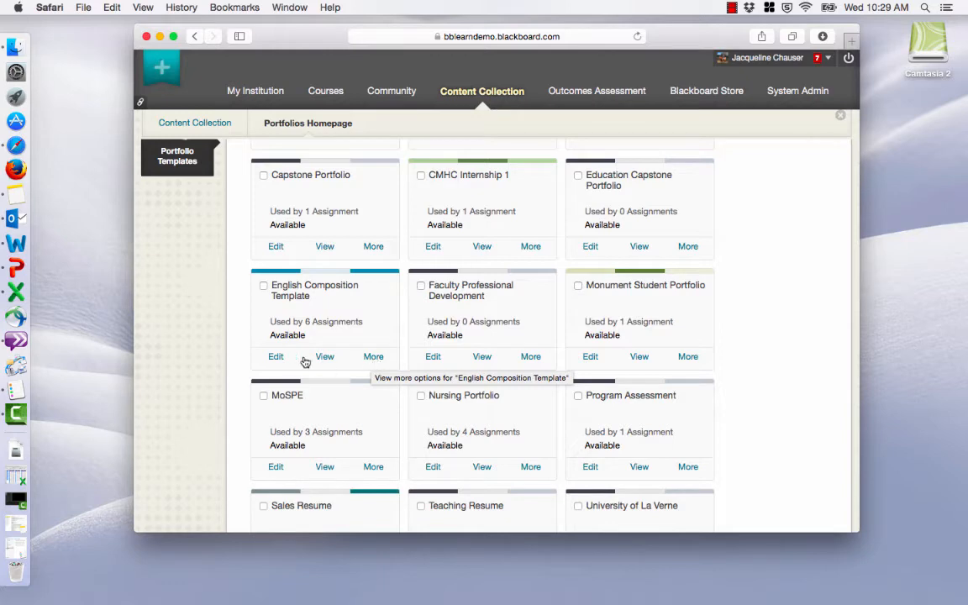
click(276, 357)
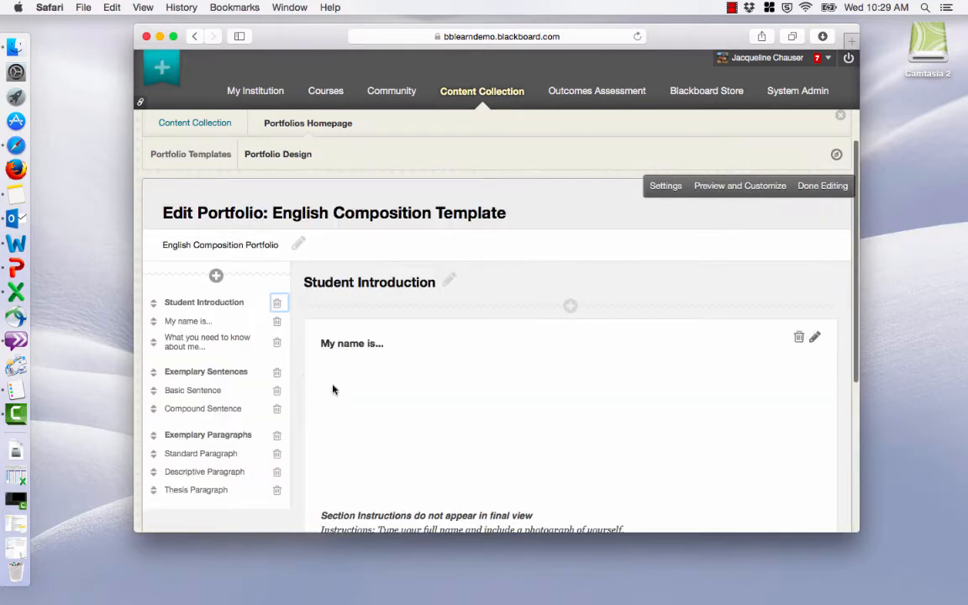
Review the template's page outline and the section instructions on the Student Introduction page.
scroll(339, 380, down, 1)
scroll(340, 379, down, 2)
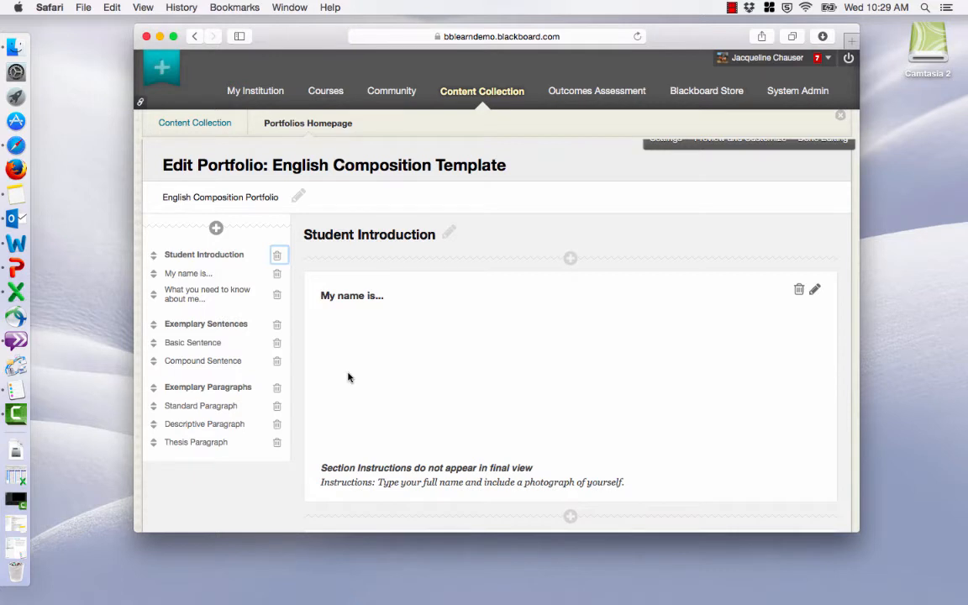
scroll(348, 378, up, 2)
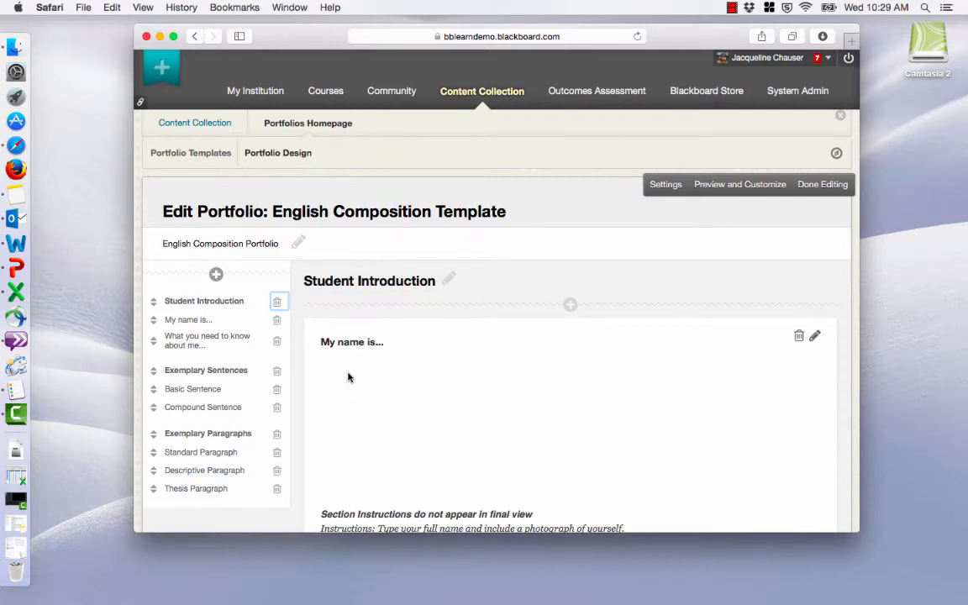
scroll(348, 377, up, 1)
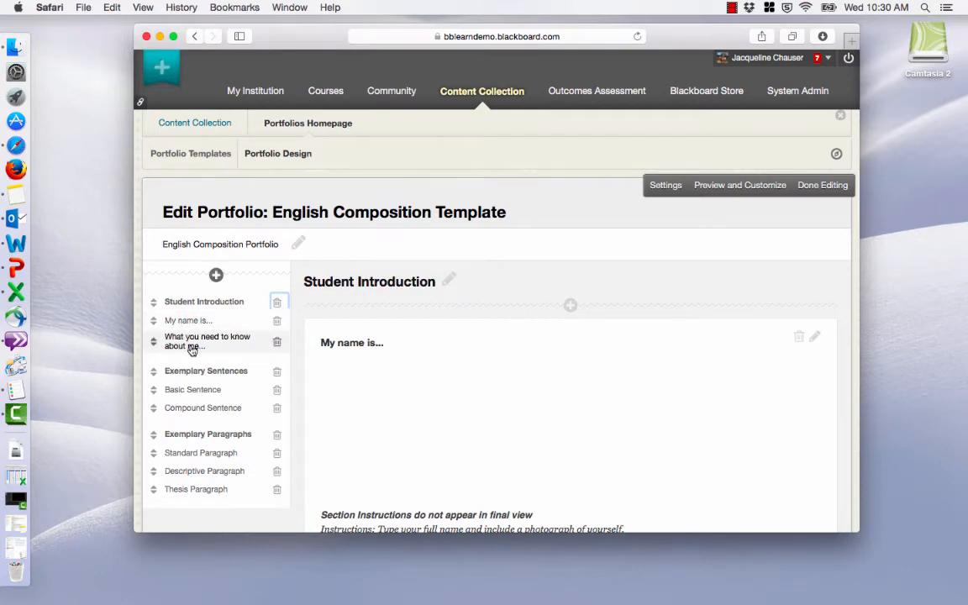
scroll(398, 383, down, 3)
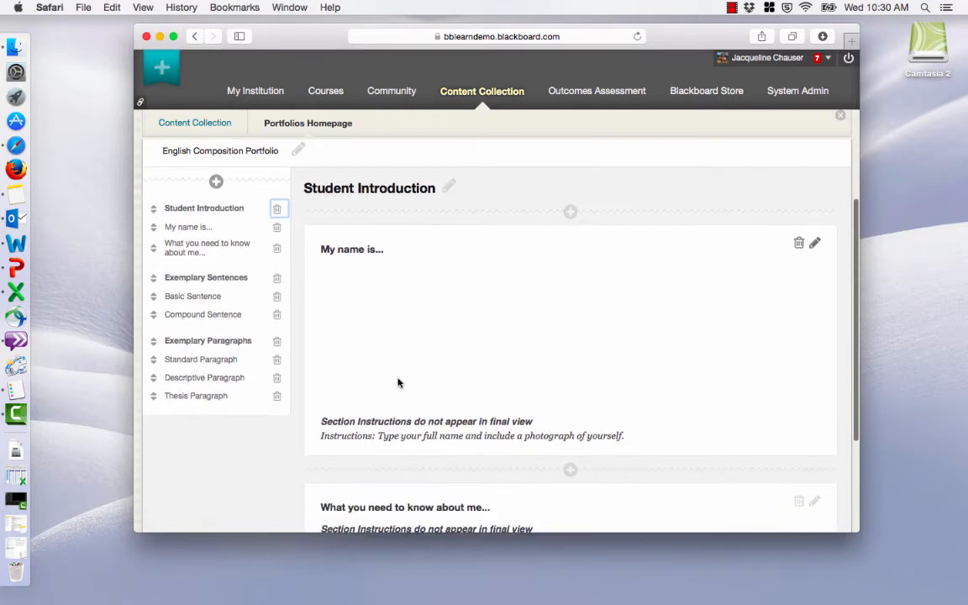
scroll(399, 383, down, 2)
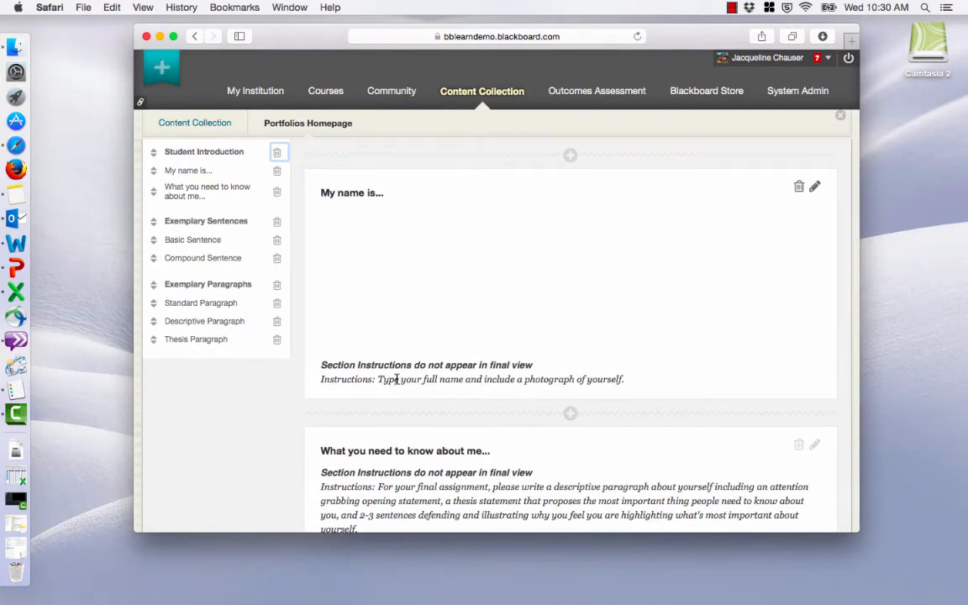
scroll(357, 341, down, 2)
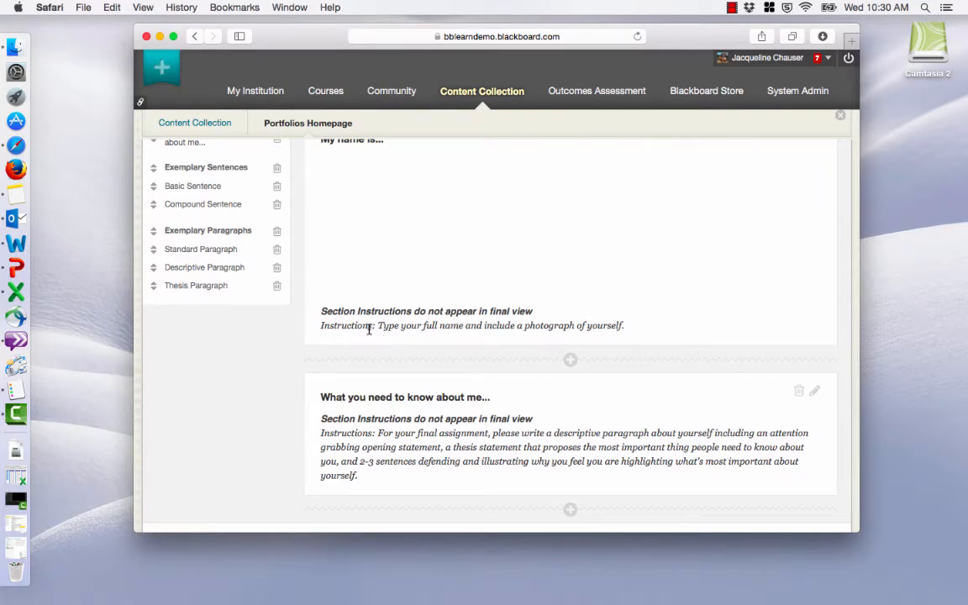
Open the "My name is..." section's title and instructions for editing, and close them without saving.
click(341, 329)
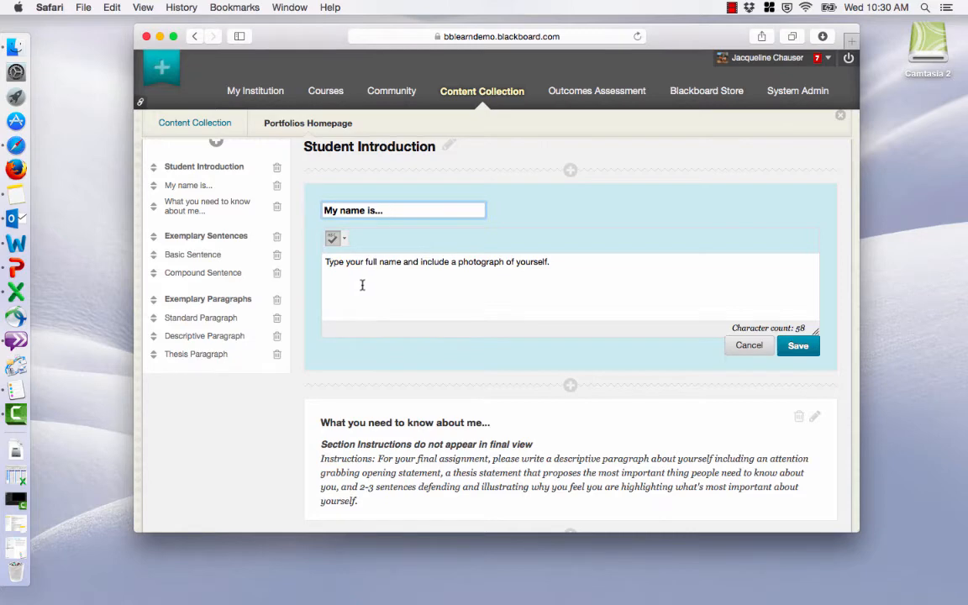
scroll(362, 286, down, 2)
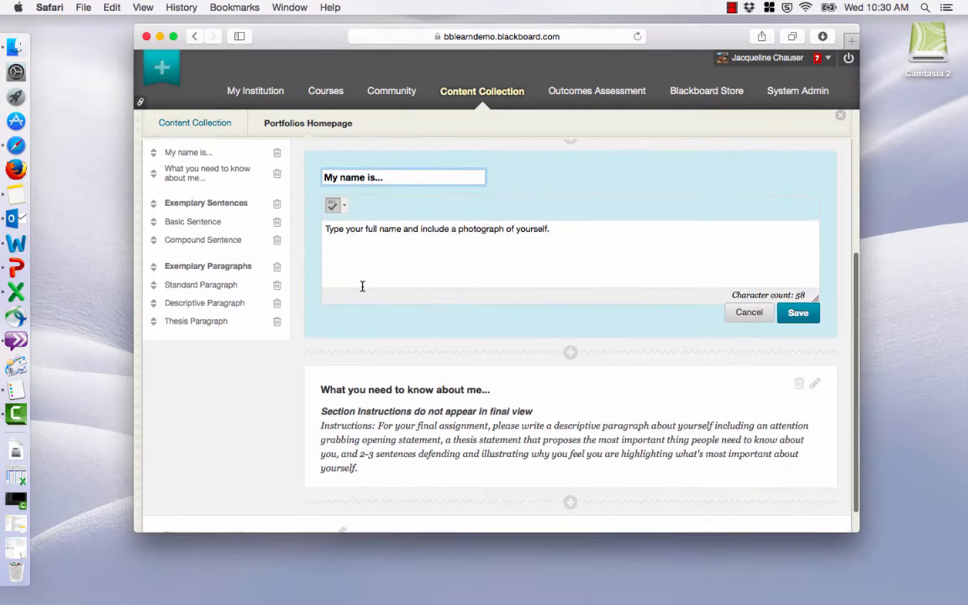
scroll(362, 290, down, 1)
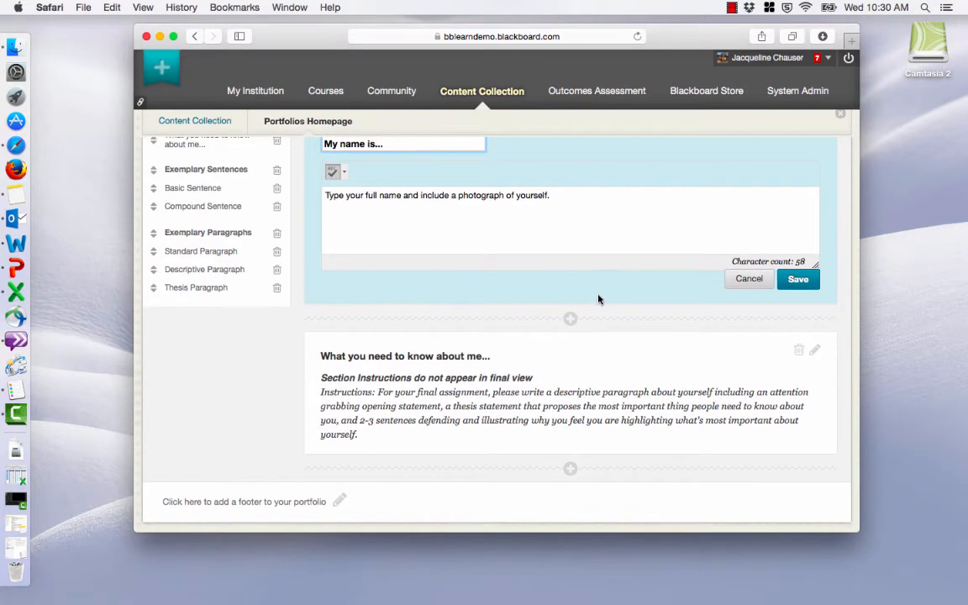
click(749, 278)
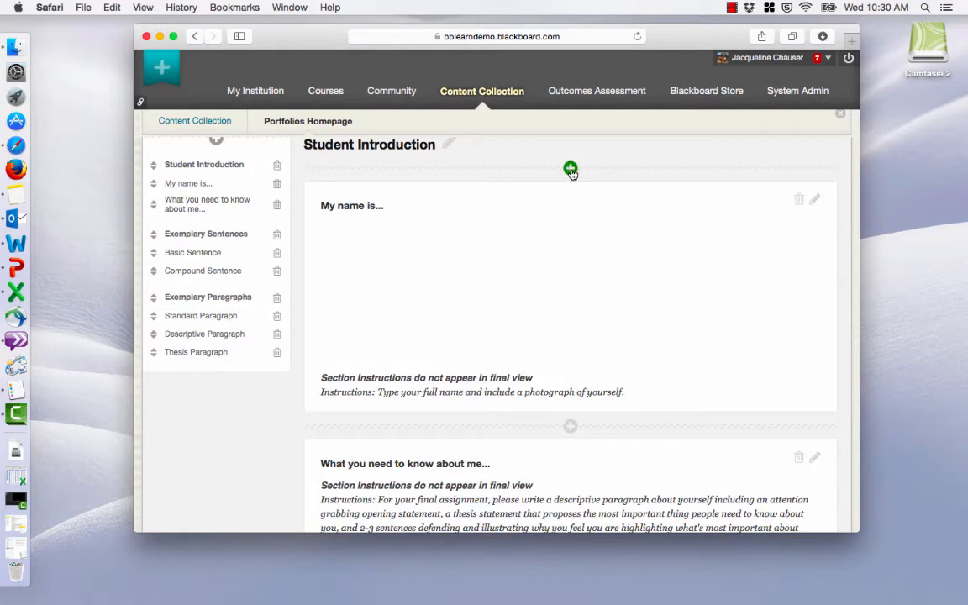
Move the "My name is..." section after Basic Sentence in Exemplary Sentences, and return it before "What you need to know about me..." in Student Introduction.
click(154, 187)
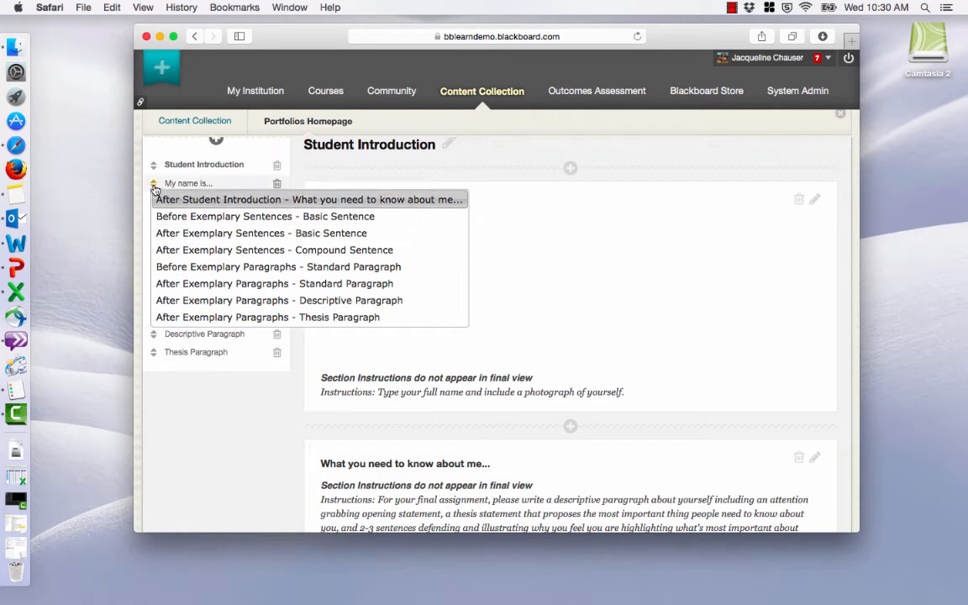
click(176, 233)
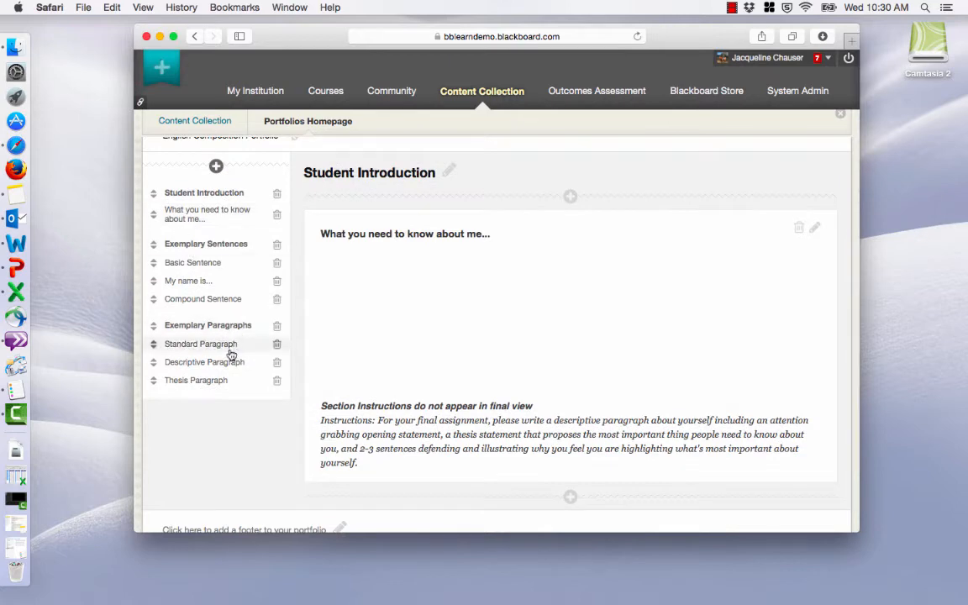
click(153, 282)
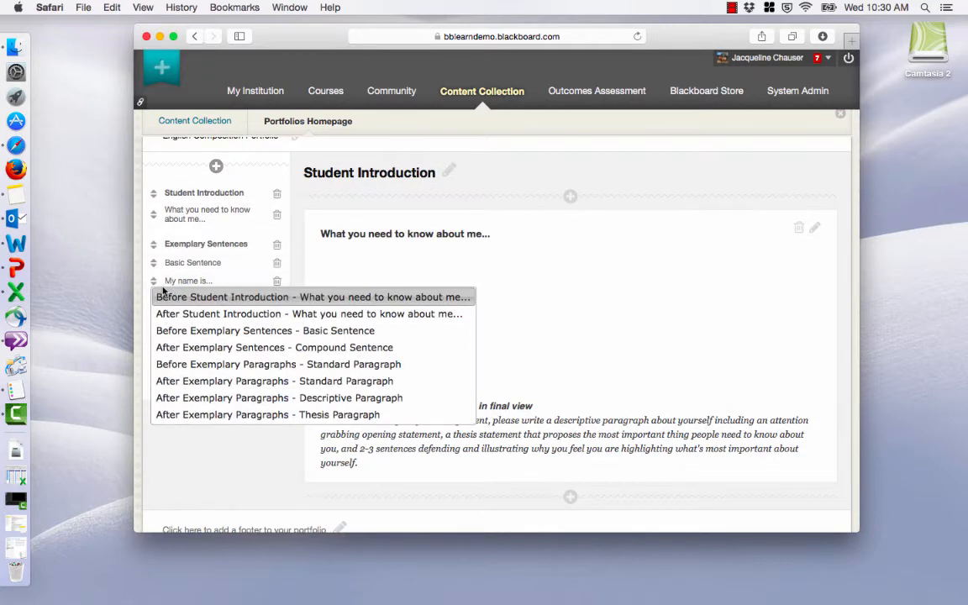
click(154, 285)
click(149, 287)
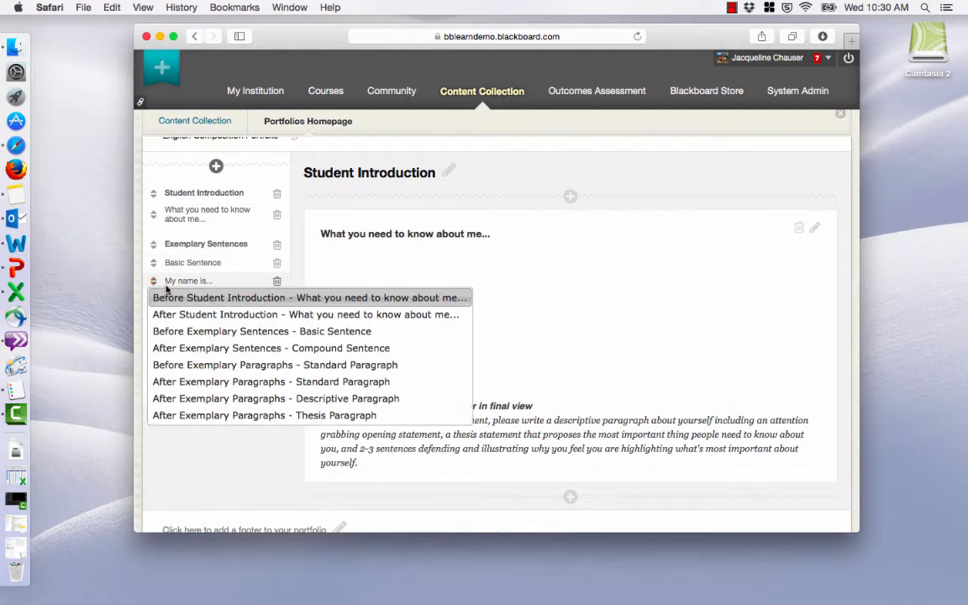
click(168, 298)
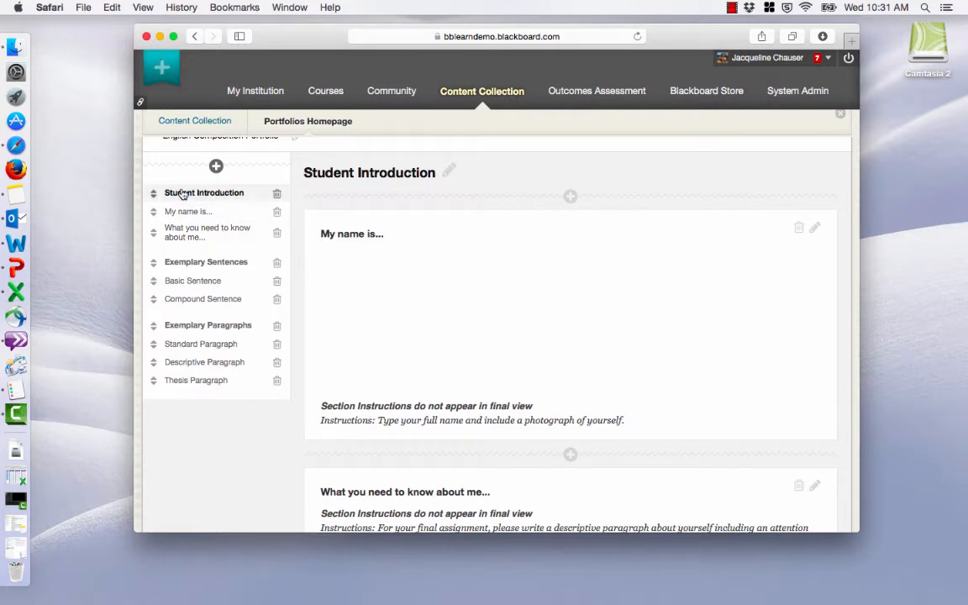
Check the template's footer area, preview the portfolio and view its layout and color style options without saving.
scroll(487, 291, down, 4)
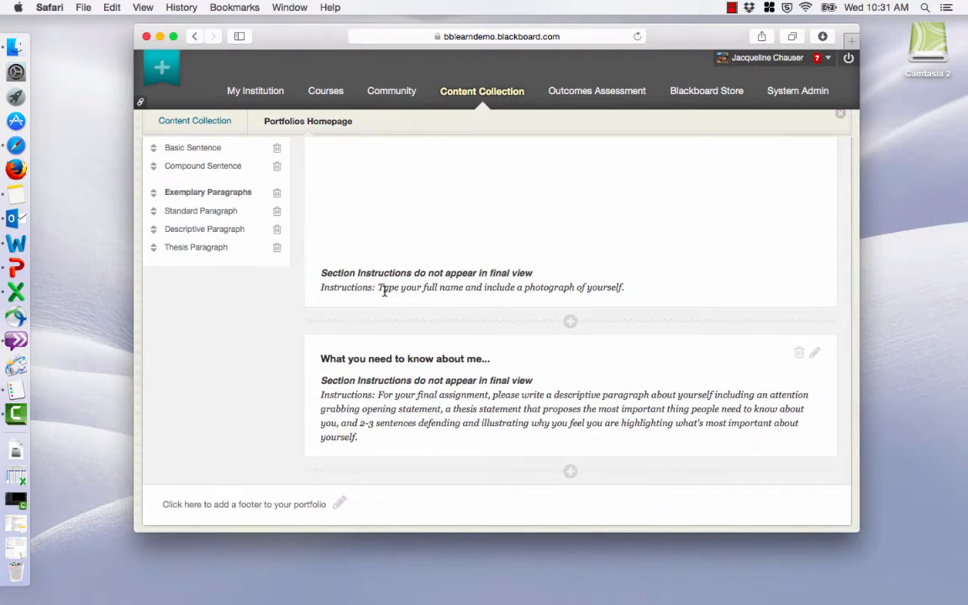
scroll(387, 291, down, 1)
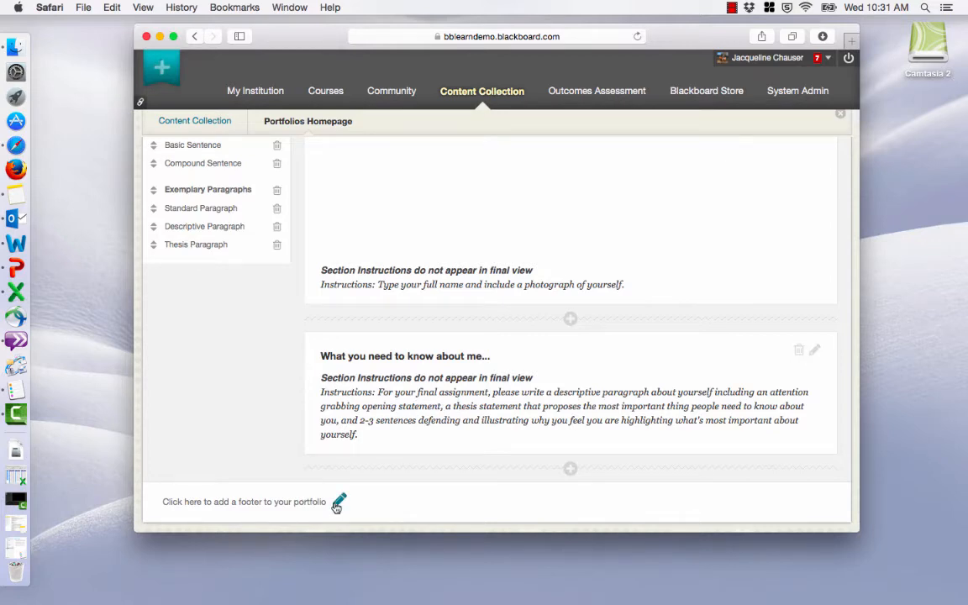
scroll(336, 507, up, 10)
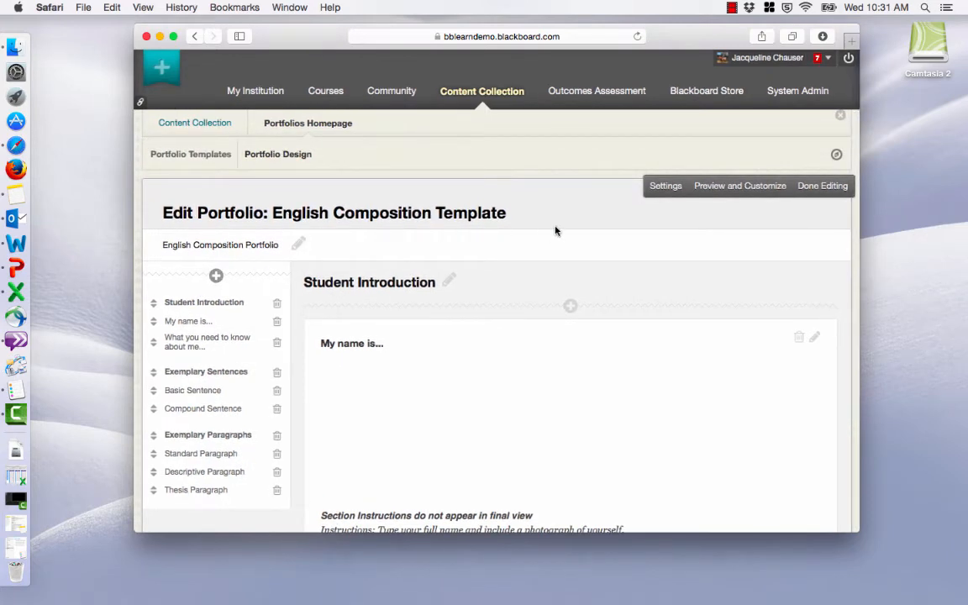
click(707, 190)
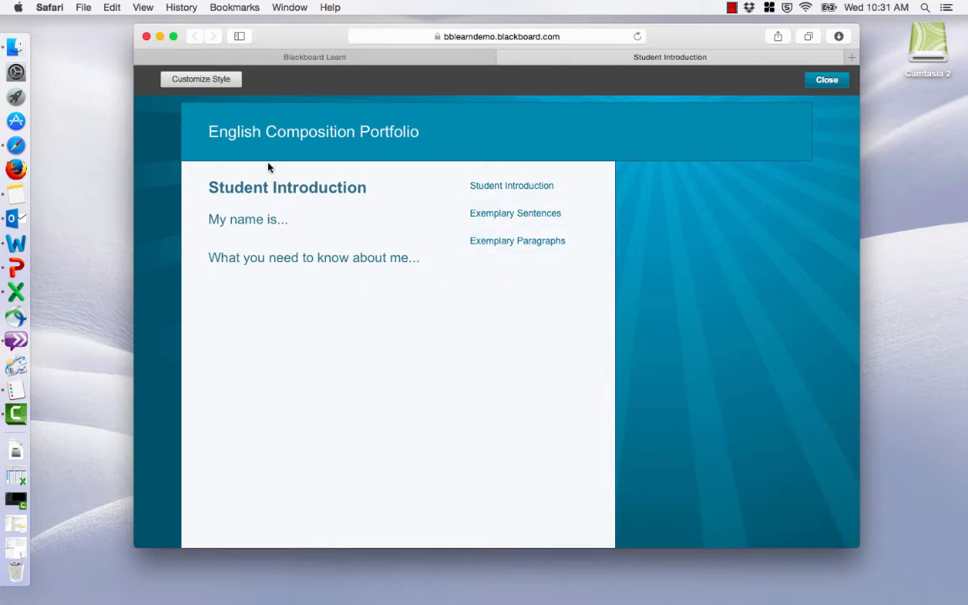
click(213, 81)
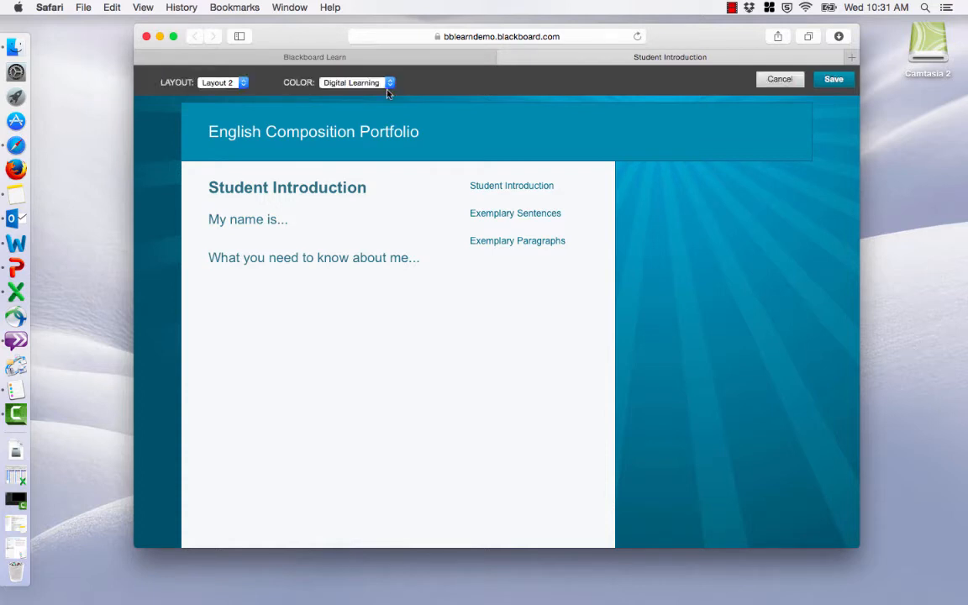
click(778, 81)
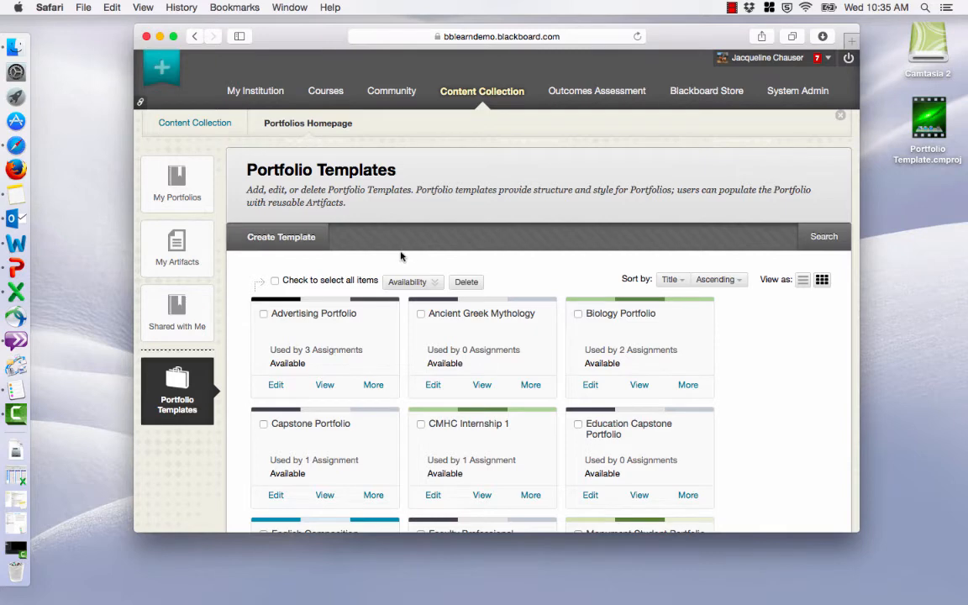
Start a new portfolio template with the title "sample".
click(279, 239)
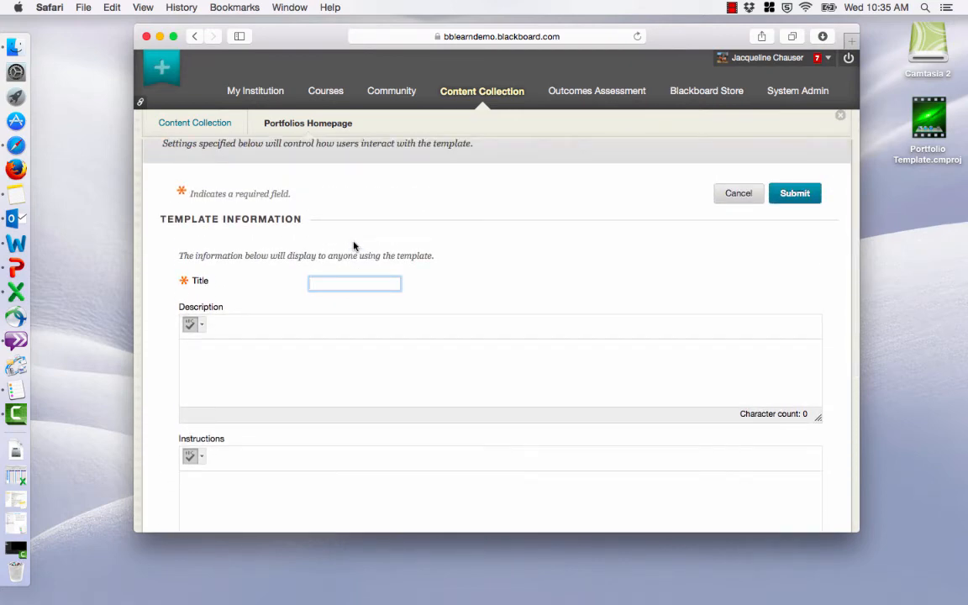
text(sample)
click(374, 363)
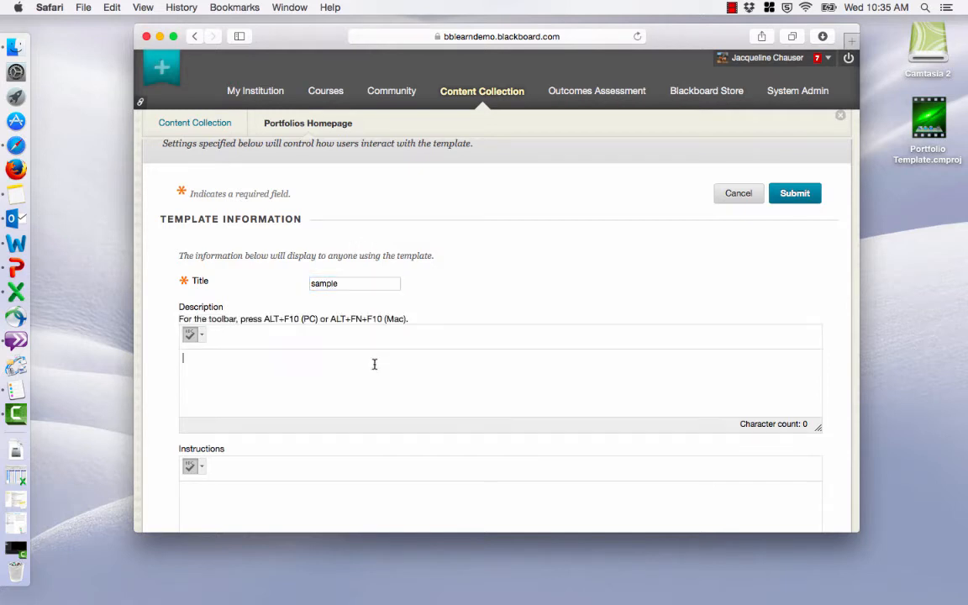
Create the template with blank description and instructions, keeping added pages, comments and availability enabled.
scroll(238, 348, down, 2)
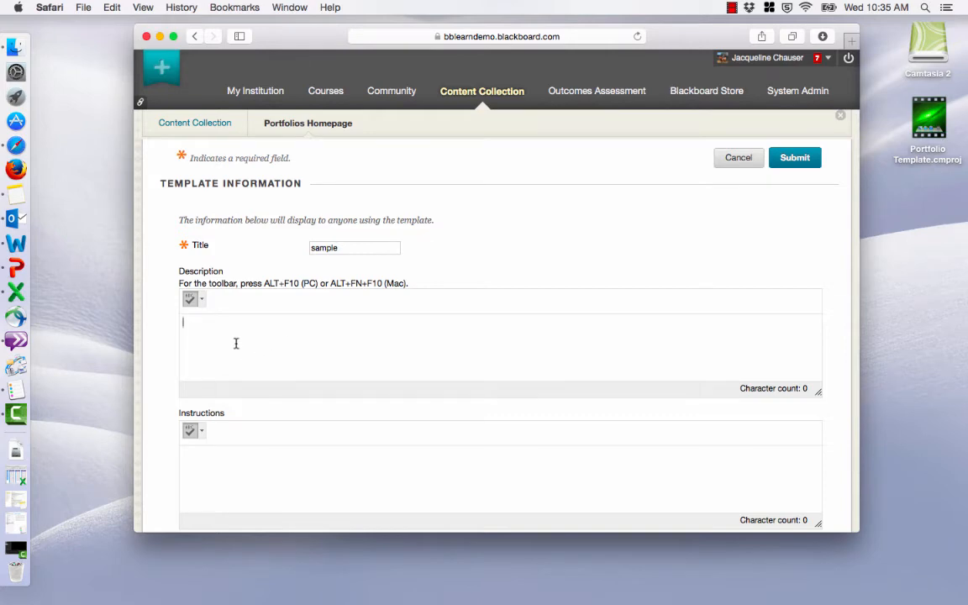
scroll(249, 344, down, 4)
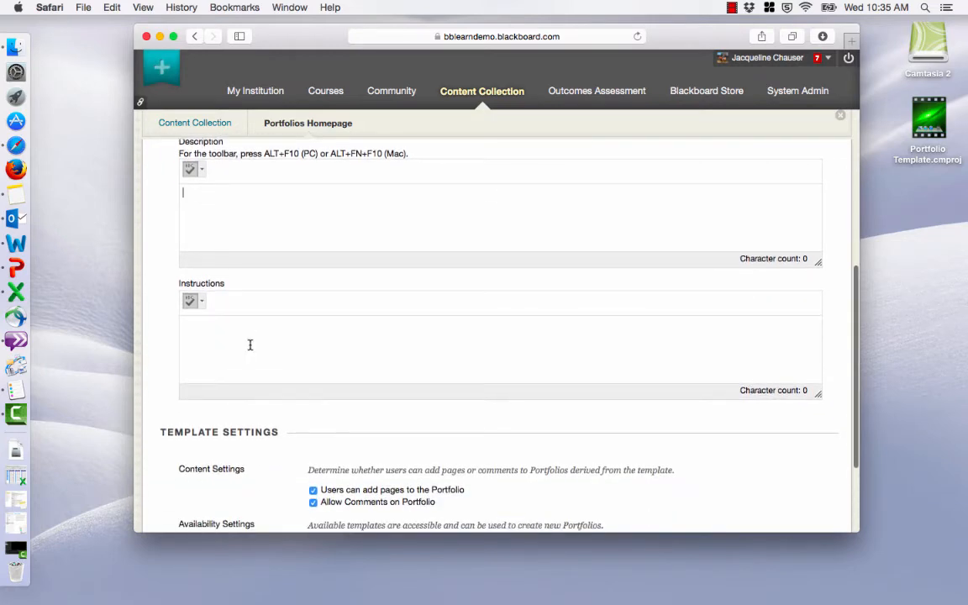
click(250, 345)
scroll(250, 348, down, 3)
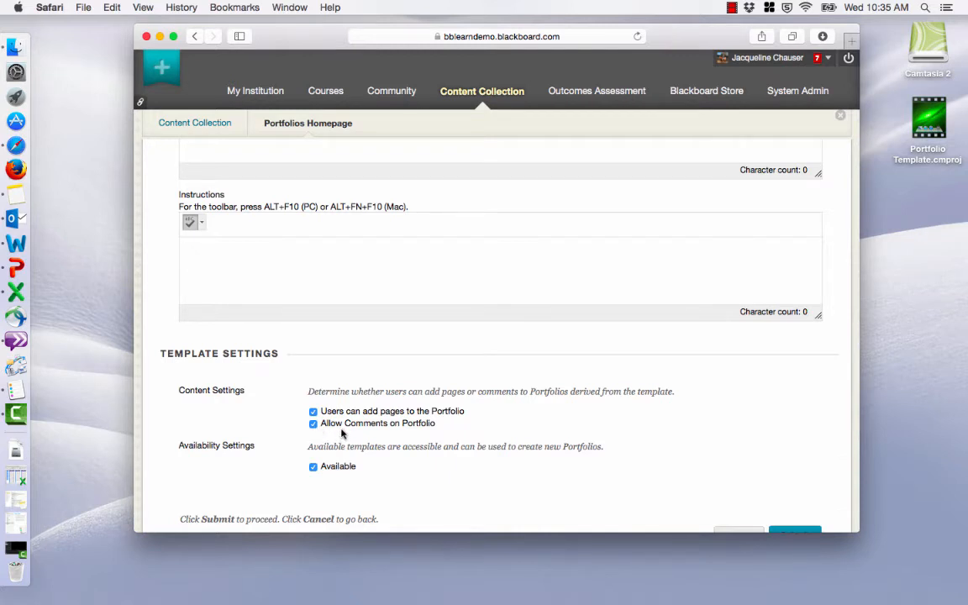
scroll(579, 442, down, 3)
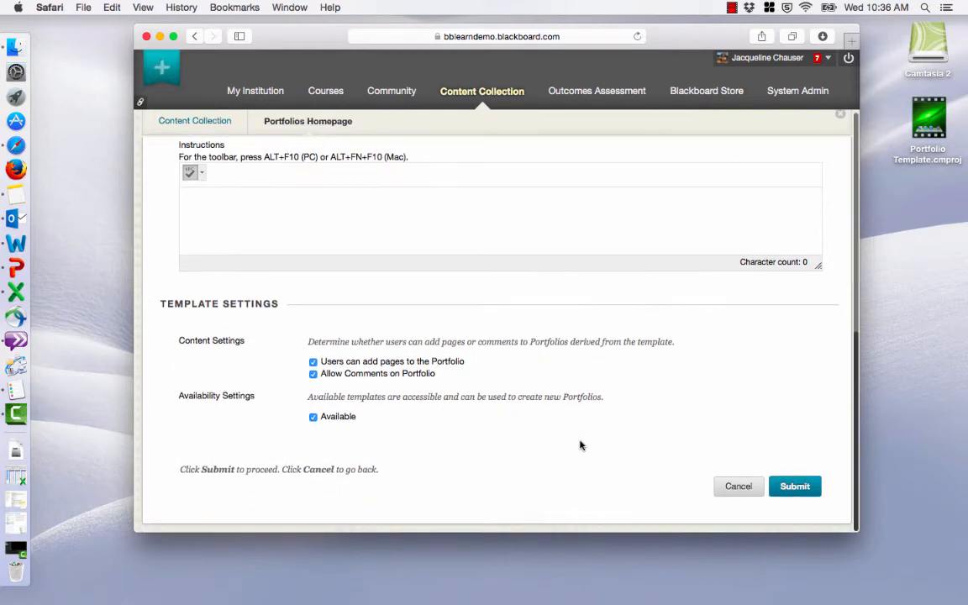
click(314, 363)
click(799, 494)
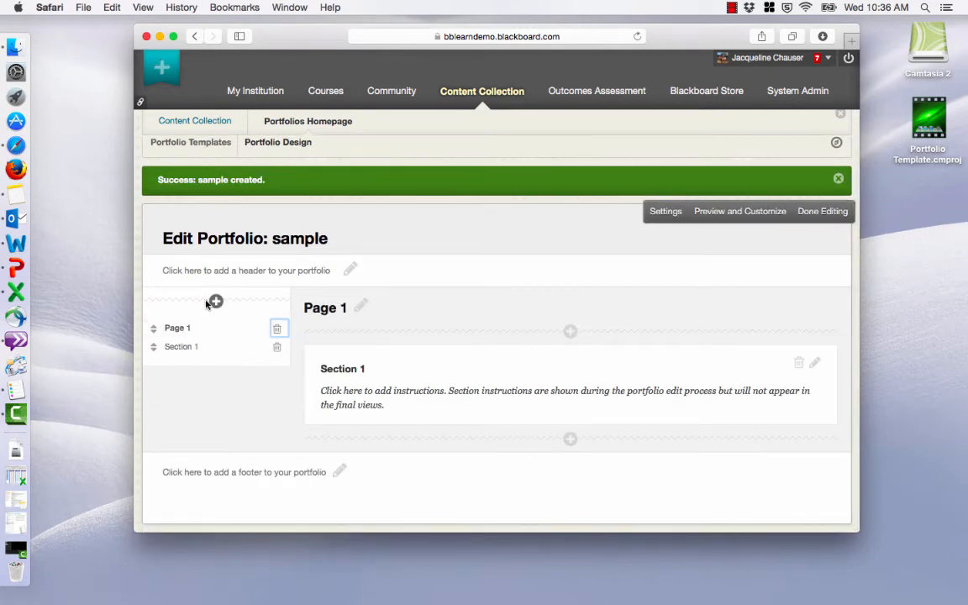
Add a second section below Section 1 on Page 1, and change Section 1's title to "name".
click(569, 440)
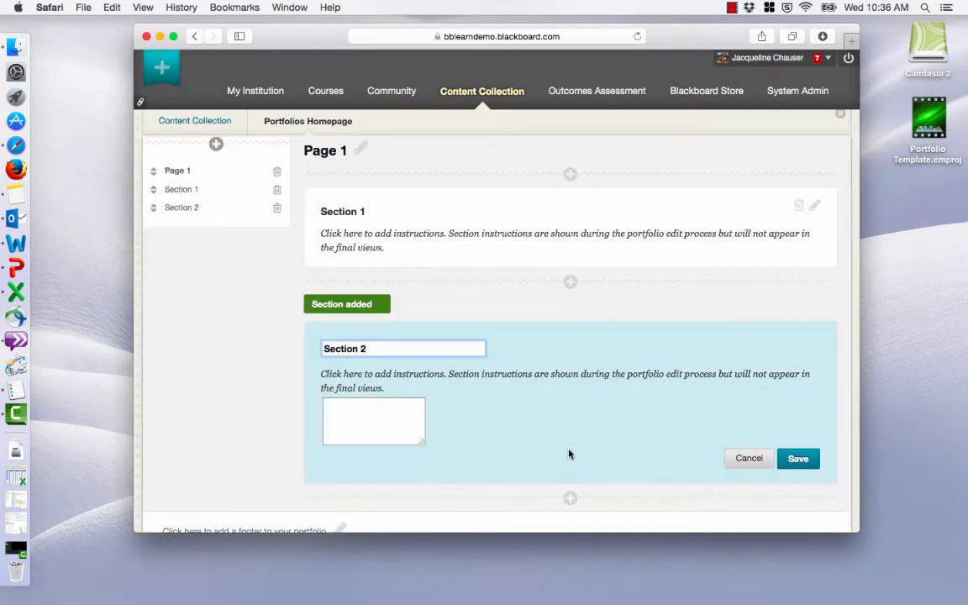
scroll(401, 348, up, 1)
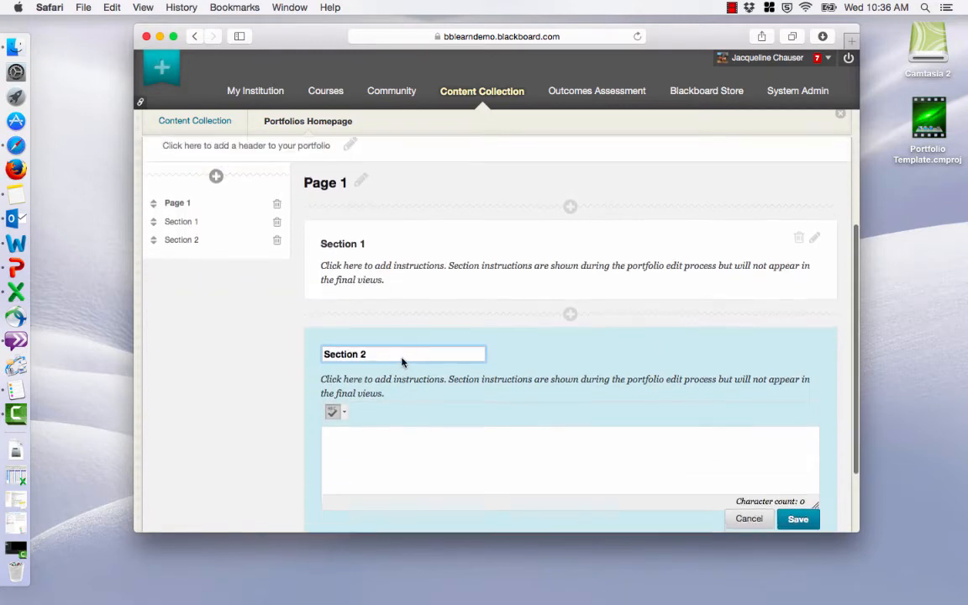
click(330, 254)
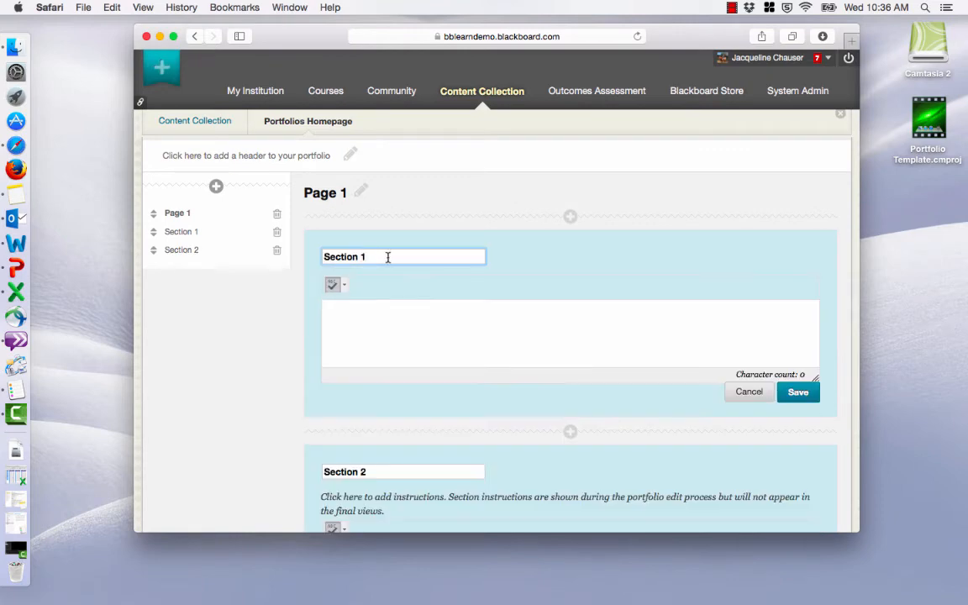
drag(385, 257, 330, 257)
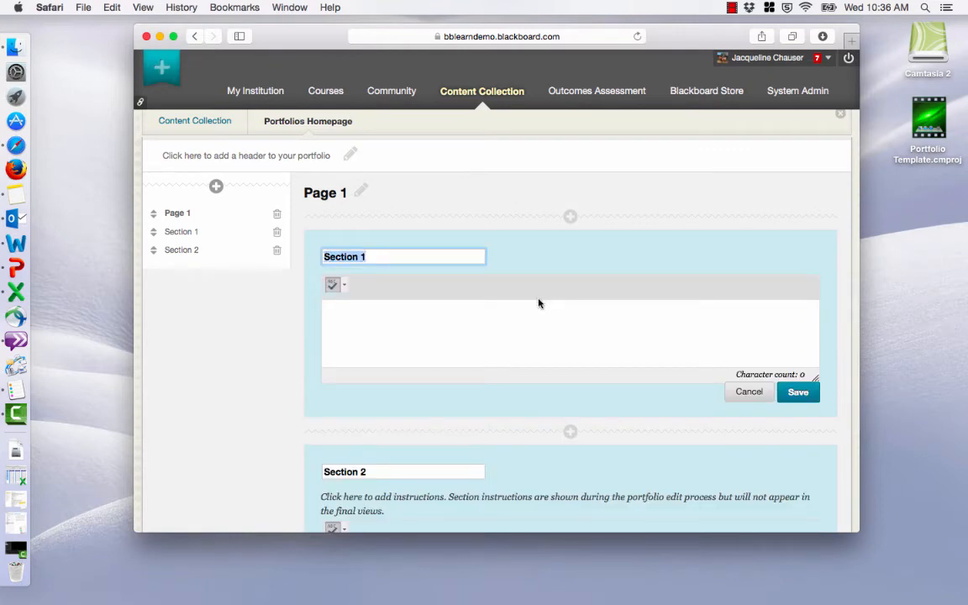
text(name)
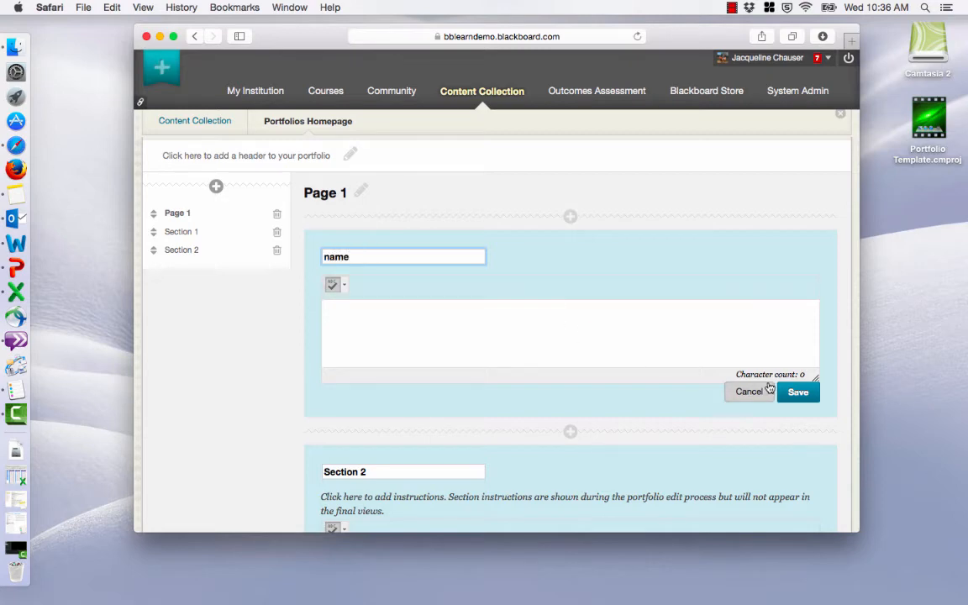
click(553, 329)
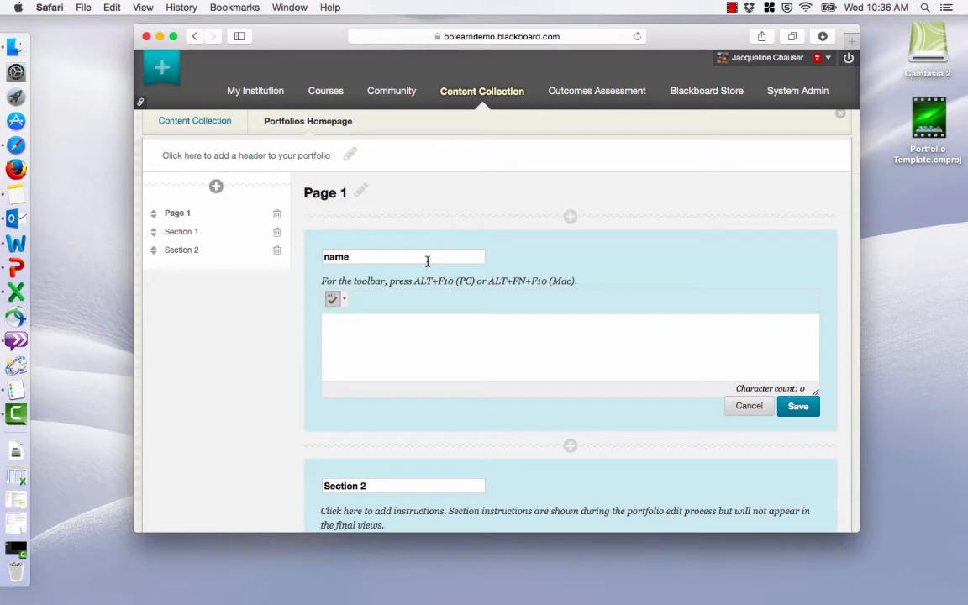
Change the title of Section 2 to "name".
scroll(361, 269, down, 2)
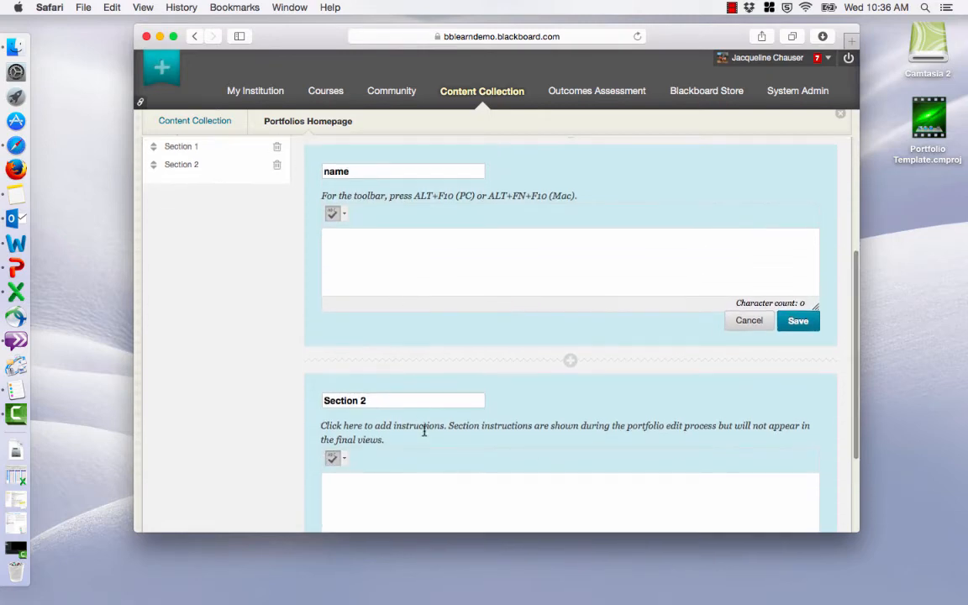
click(413, 404)
drag(412, 404, 326, 403)
click(324, 404)
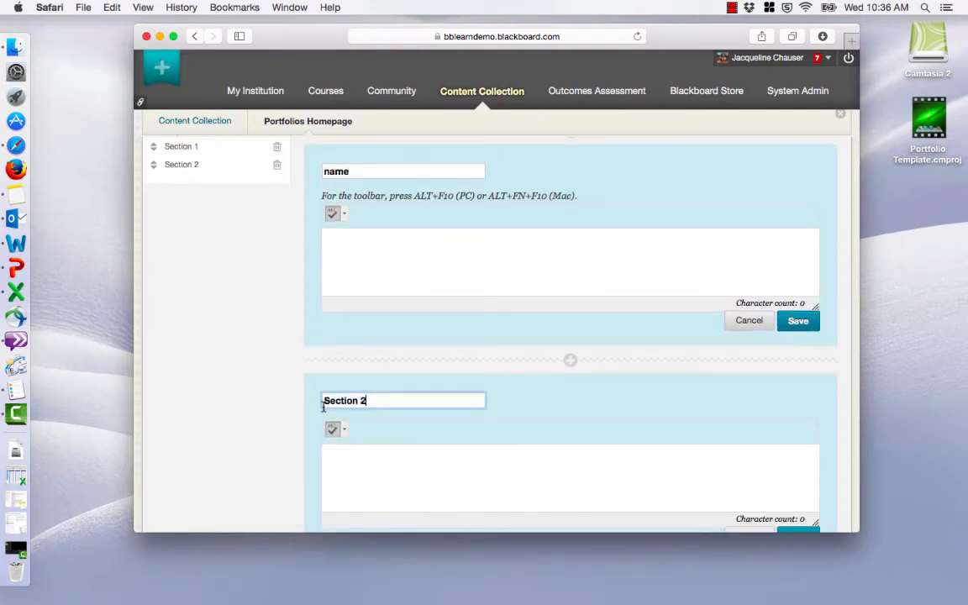
drag(477, 400, 290, 395)
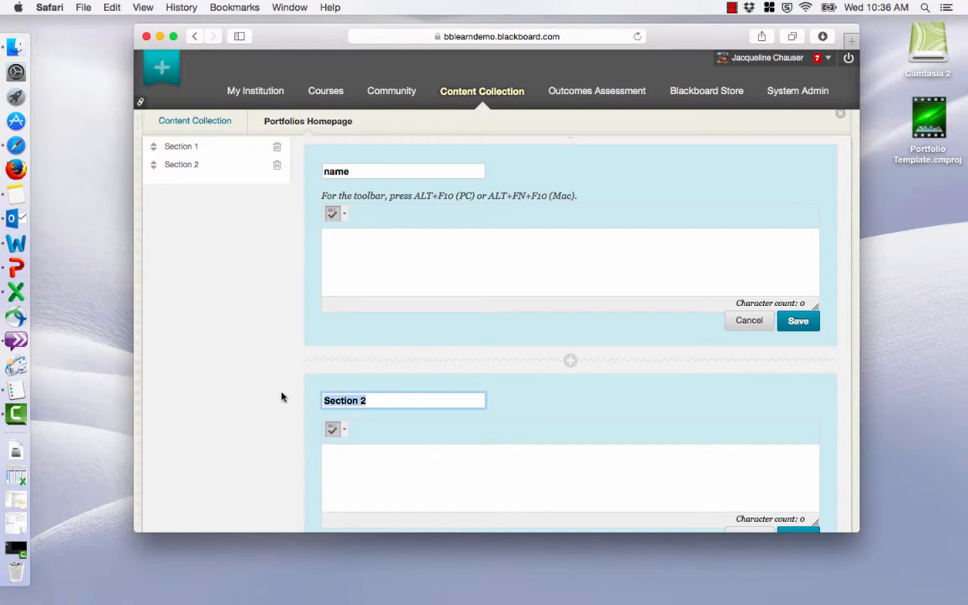
text(name)
Enter "do this here" as the first section's instructions and save the section.
click(391, 363)
click(394, 286)
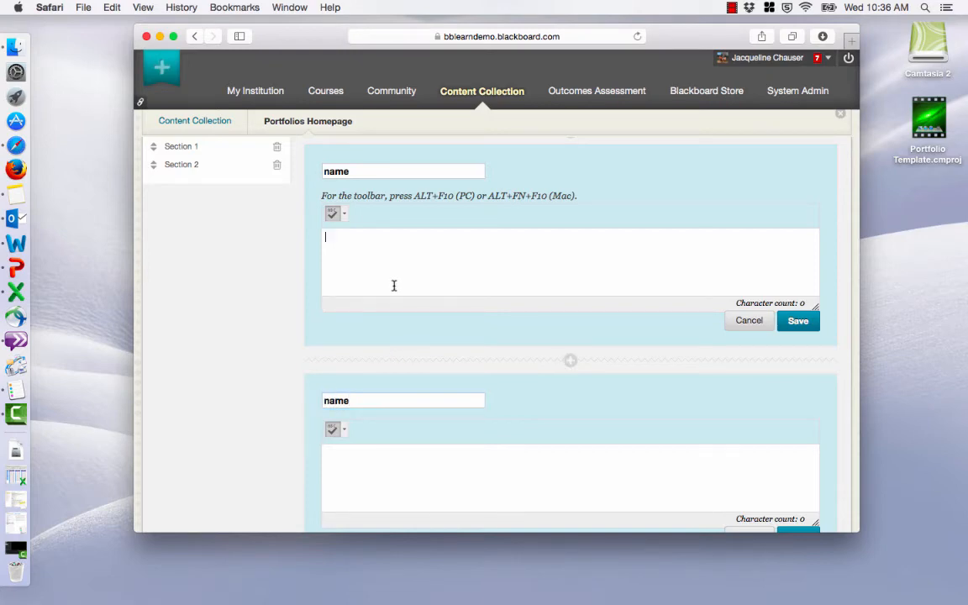
scroll(408, 424, up, 3)
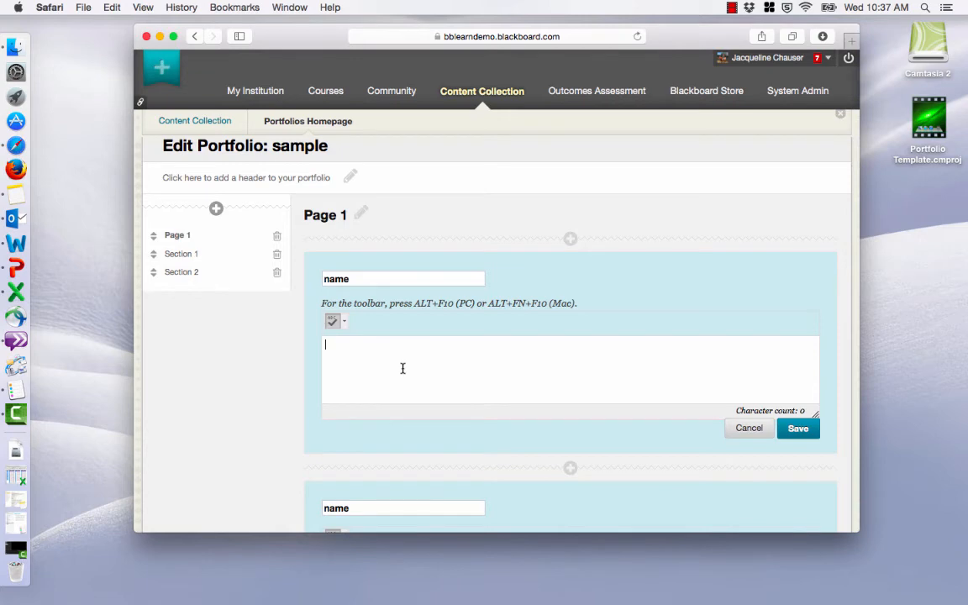
text(do this here)
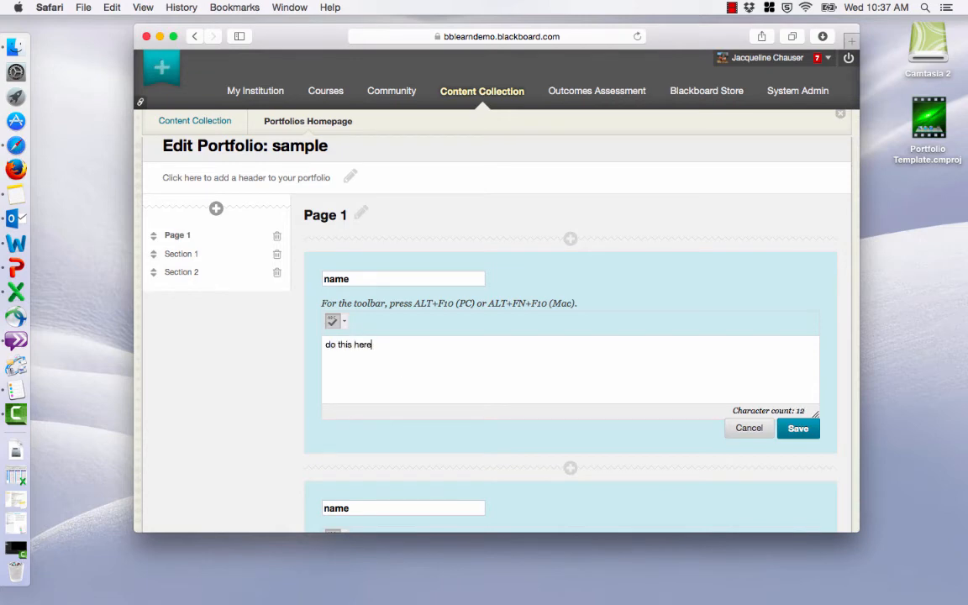
click(796, 428)
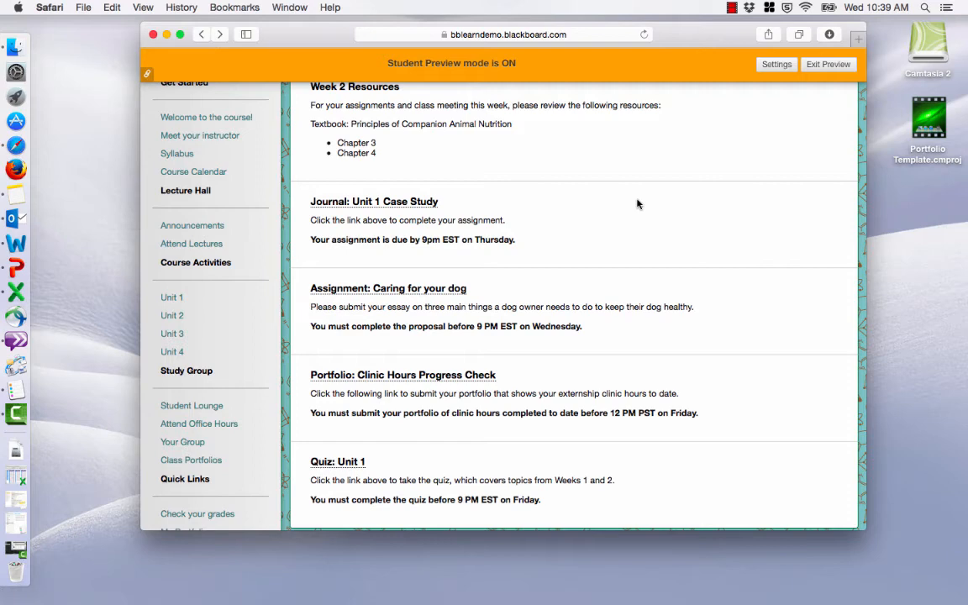
Open the "Portfolio: Clinic Hours Progress Check" assignment in student preview and check which portfolio template is assigned.
scroll(638, 203, down, 3)
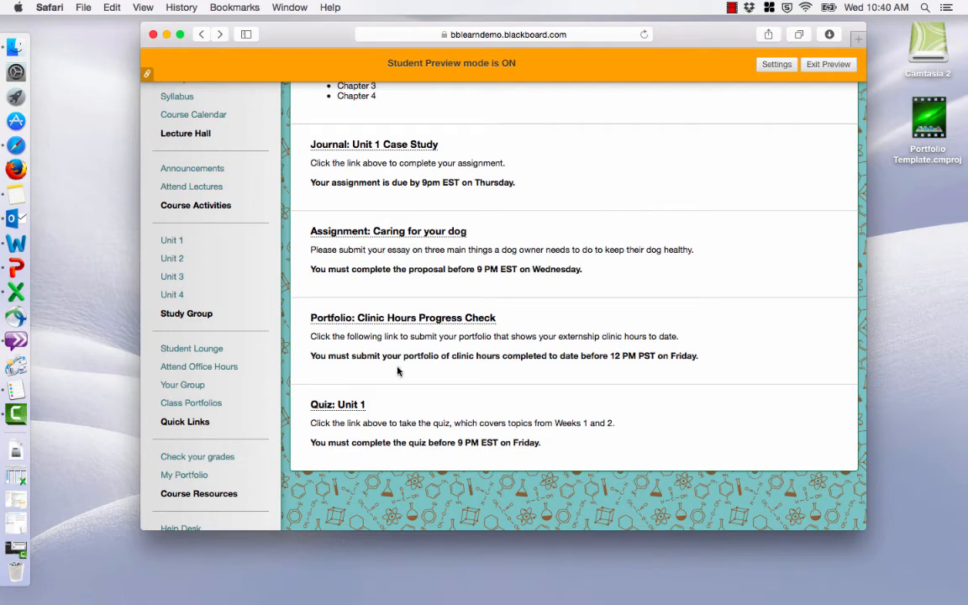
click(382, 323)
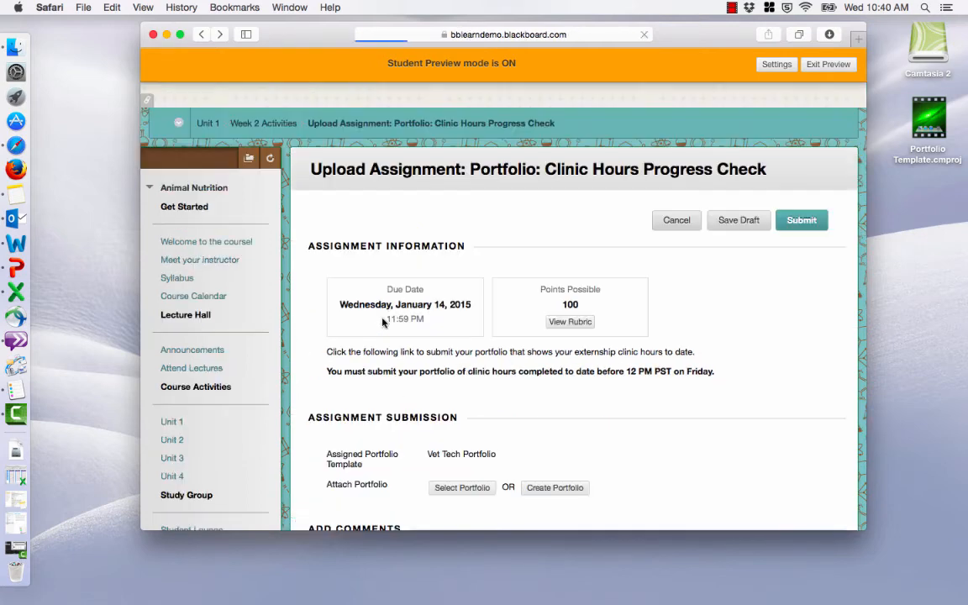
scroll(328, 318, down, 2)
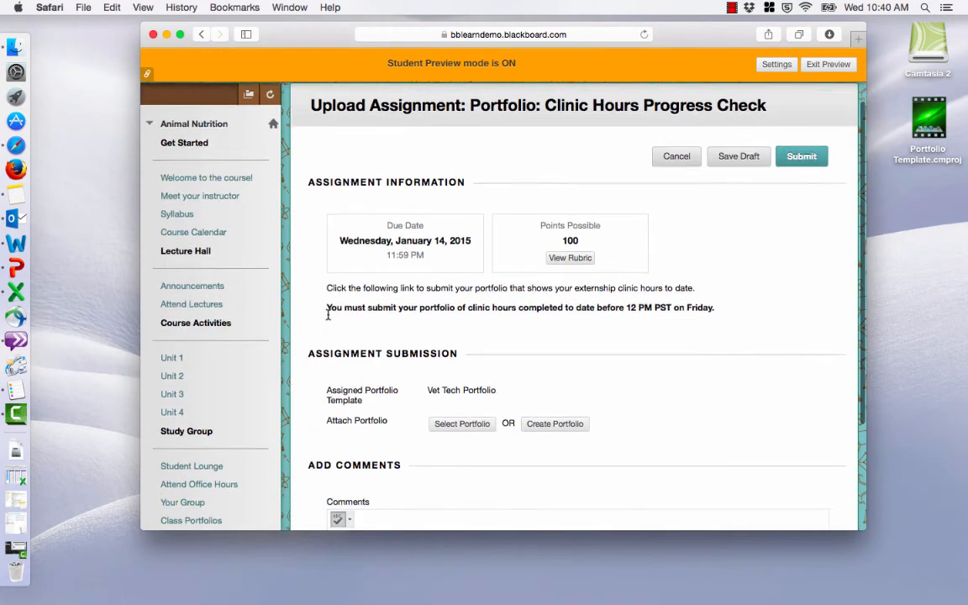
scroll(328, 316, down, 2)
scroll(327, 314, down, 2)
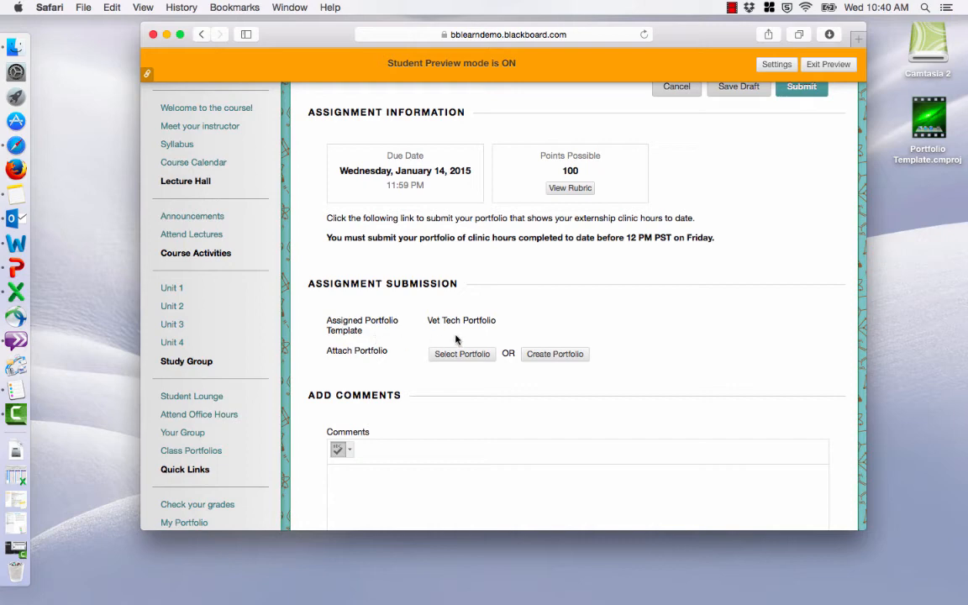
drag(426, 324, 509, 320)
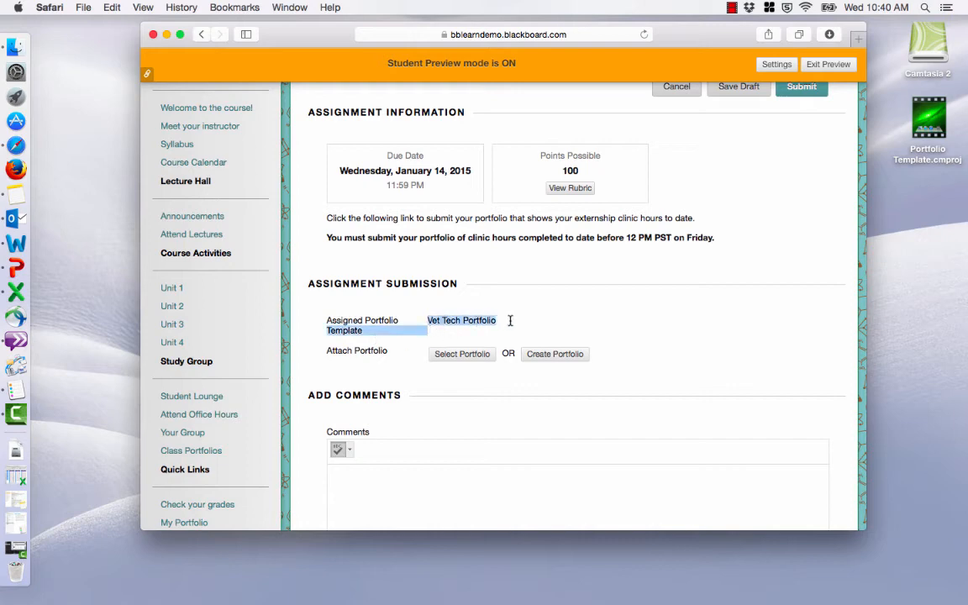
click(509, 332)
Review the assignment's portfolio attachment and comment options, and start a new portfolio for the submission.
scroll(509, 333, down, 2)
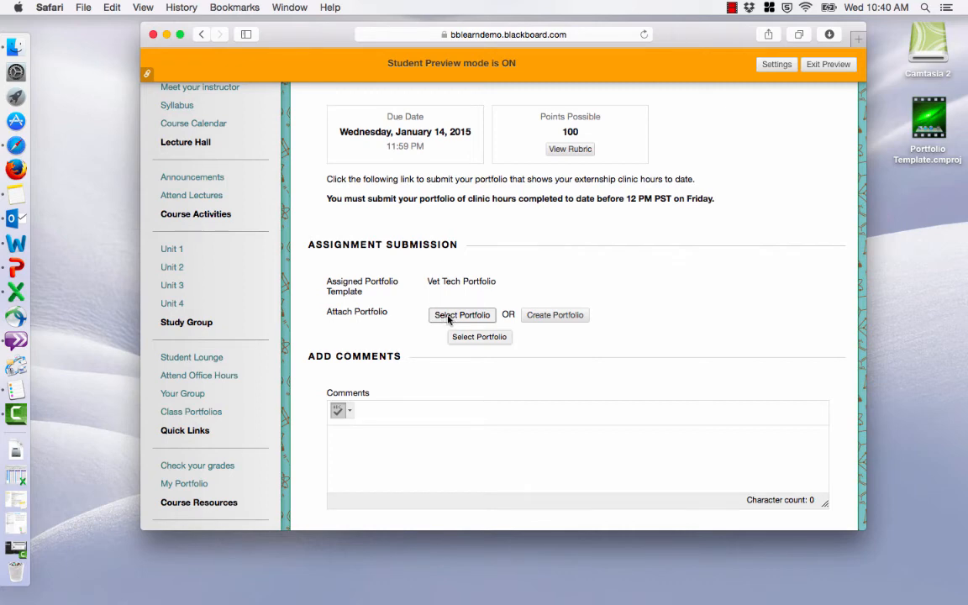
scroll(530, 350, down, 2)
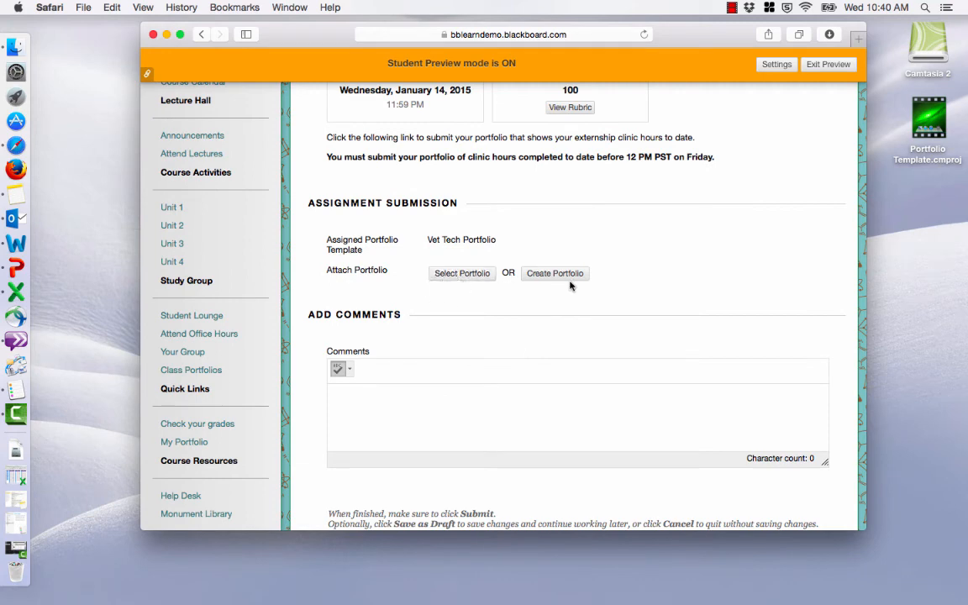
scroll(639, 298, down, 1)
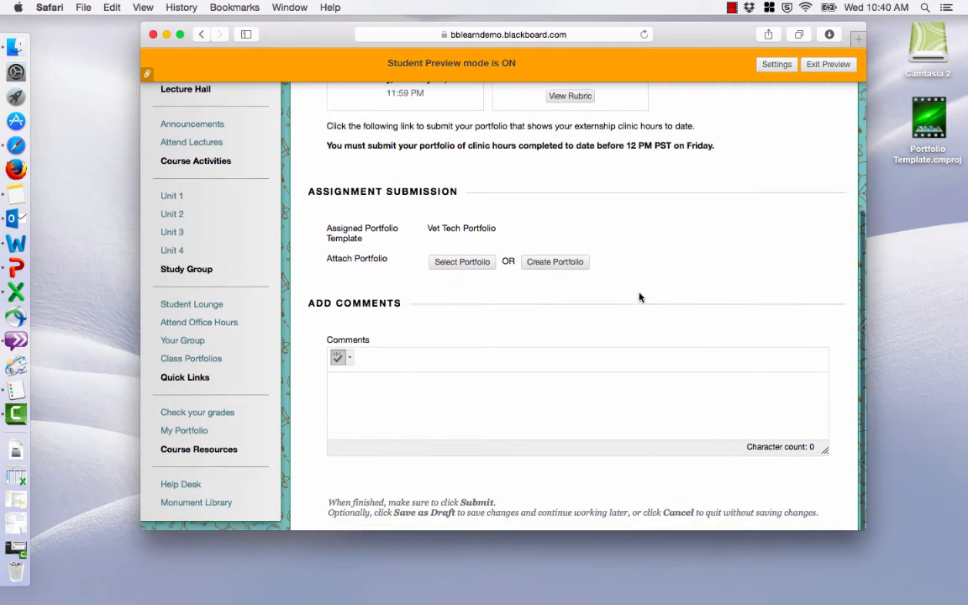
scroll(556, 289, down, 1)
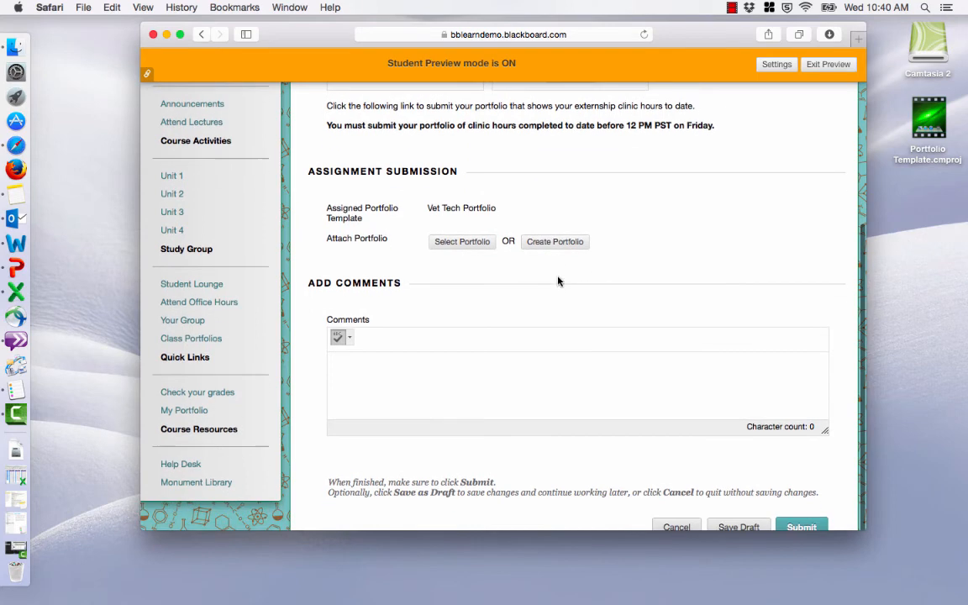
click(551, 243)
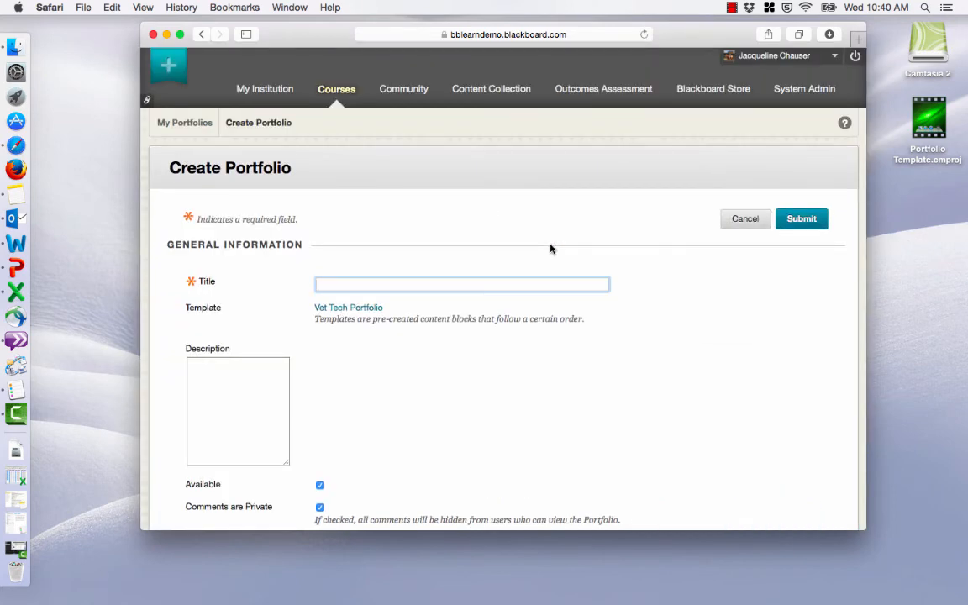
Create the portfolio with the title "sample" and description "sample", and decline the getting-started tour.
scroll(533, 274, down, 2)
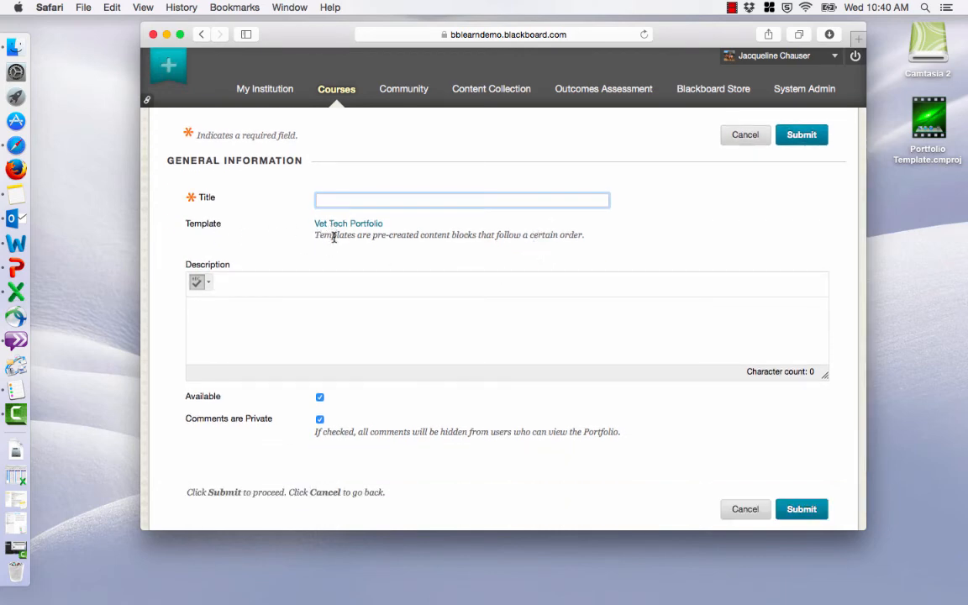
scroll(467, 248, down, 1)
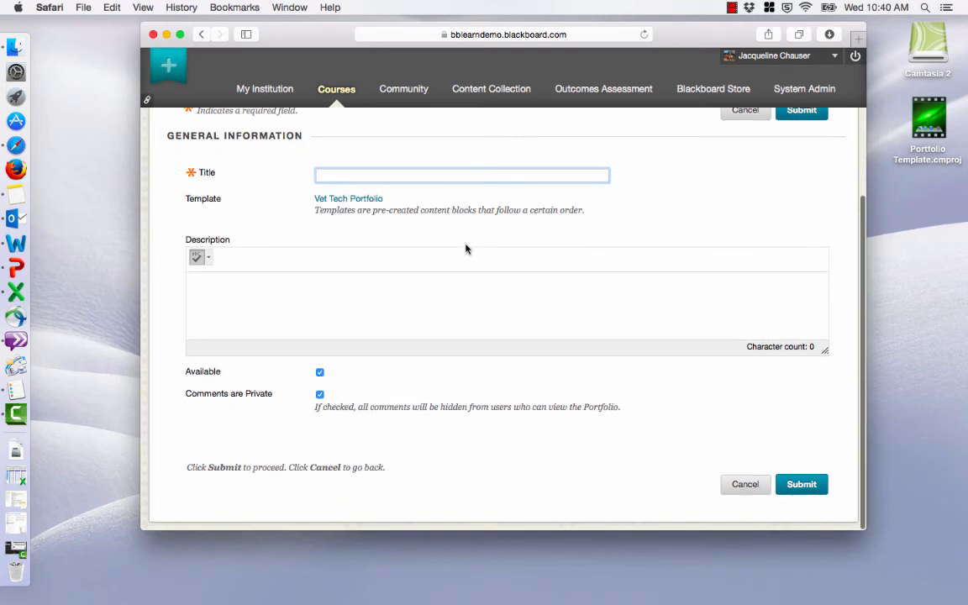
text(sample)
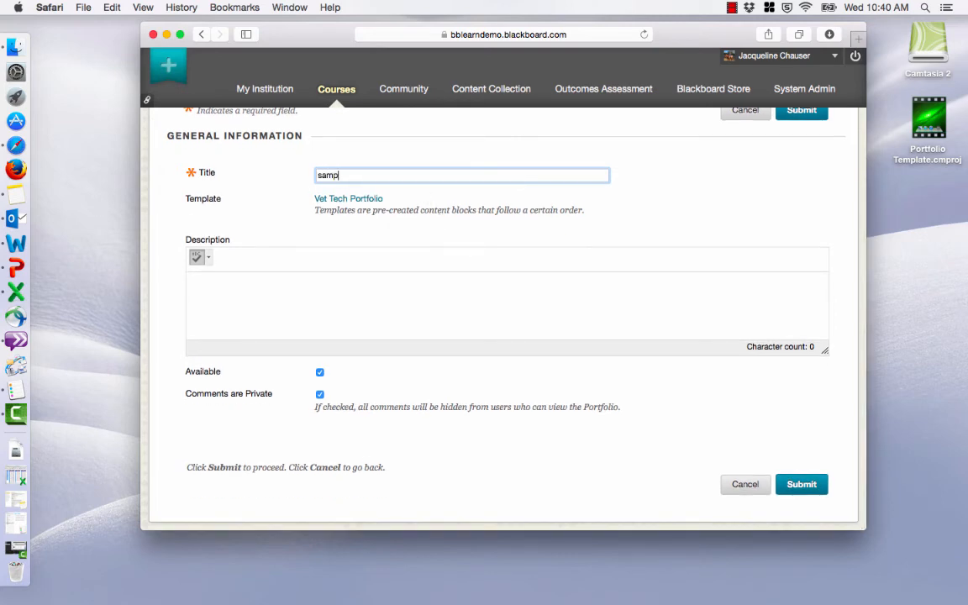
click(463, 306)
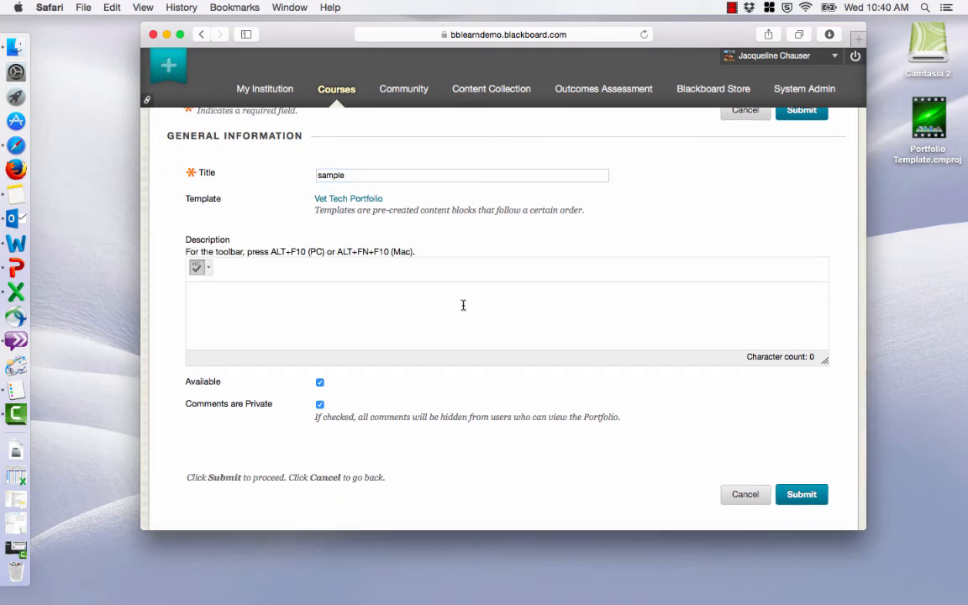
text(sample)
click(802, 495)
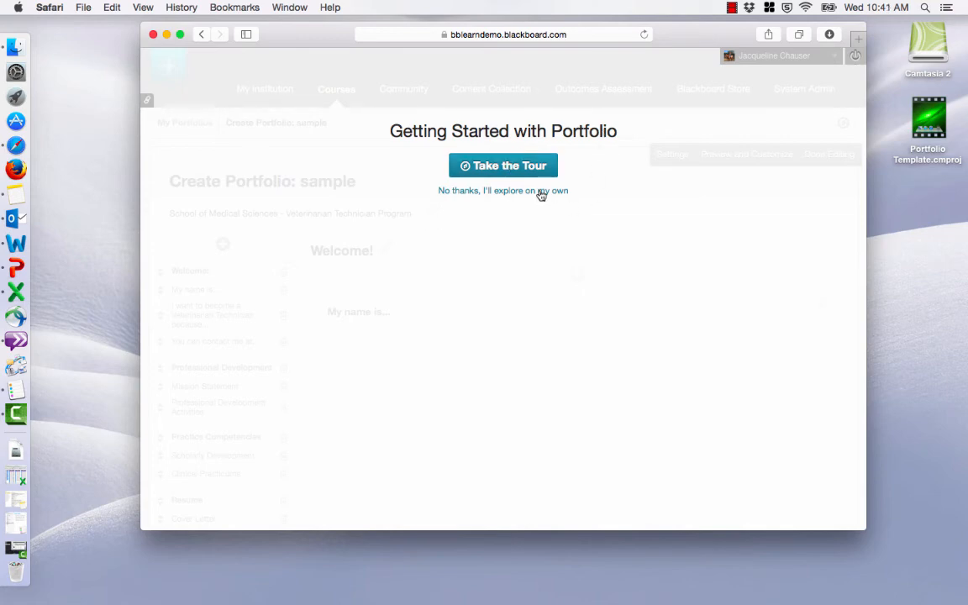
click(503, 193)
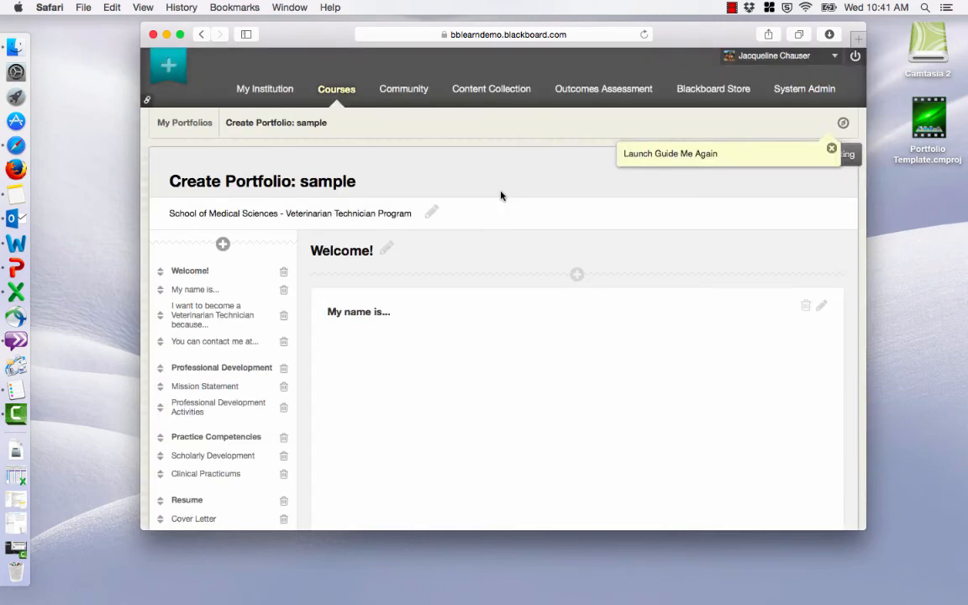
Review the new portfolio's list of pages and sections, and the "My name is..." section's instructions and artifact area.
scroll(501, 196, down, 3)
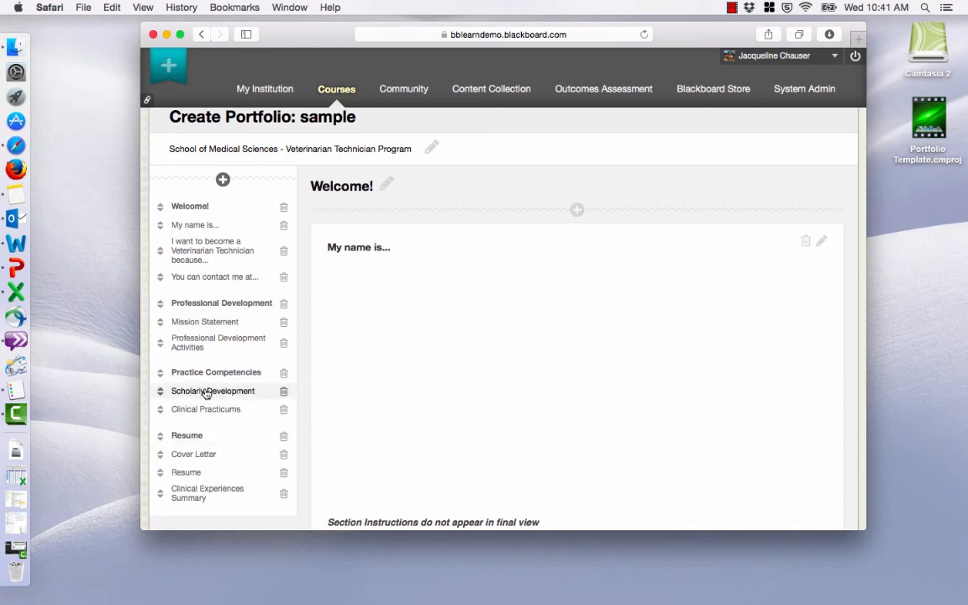
scroll(404, 320, down, 3)
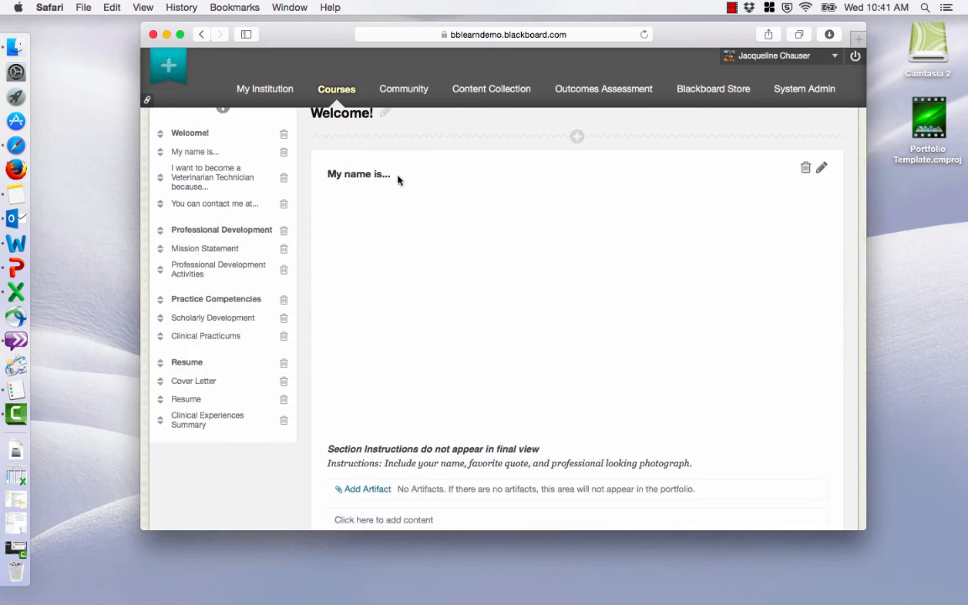
scroll(437, 232, down, 3)
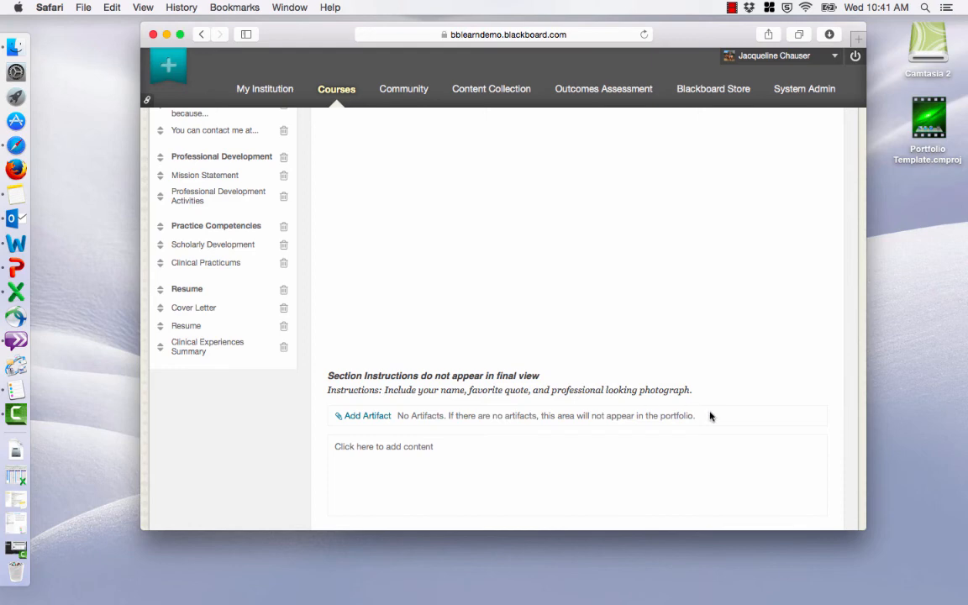
scroll(689, 415, up, 3)
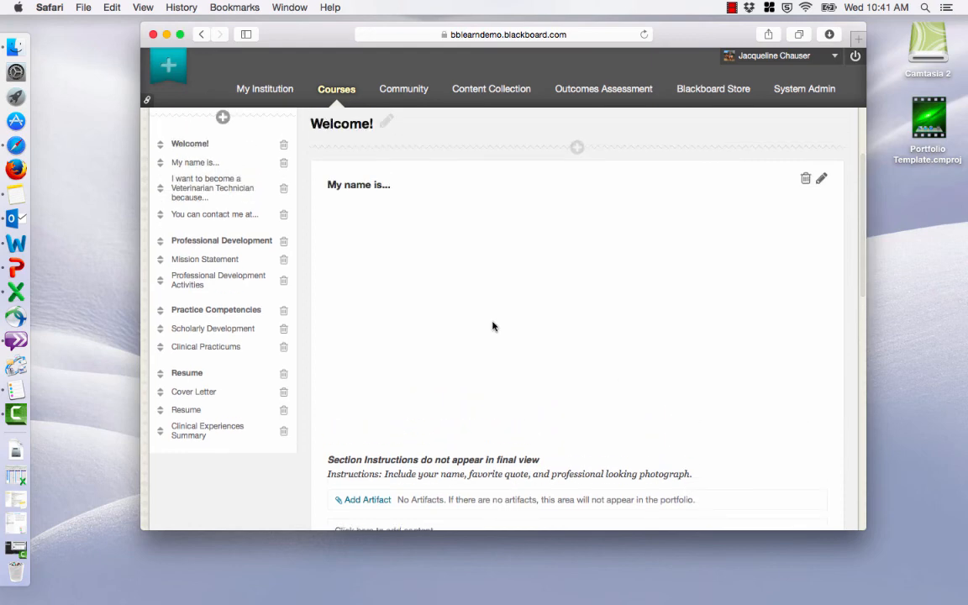
Open the "My name is..." section for editing, highlight its instruction text for review, and cancel the edit.
click(493, 326)
scroll(493, 326, down, 3)
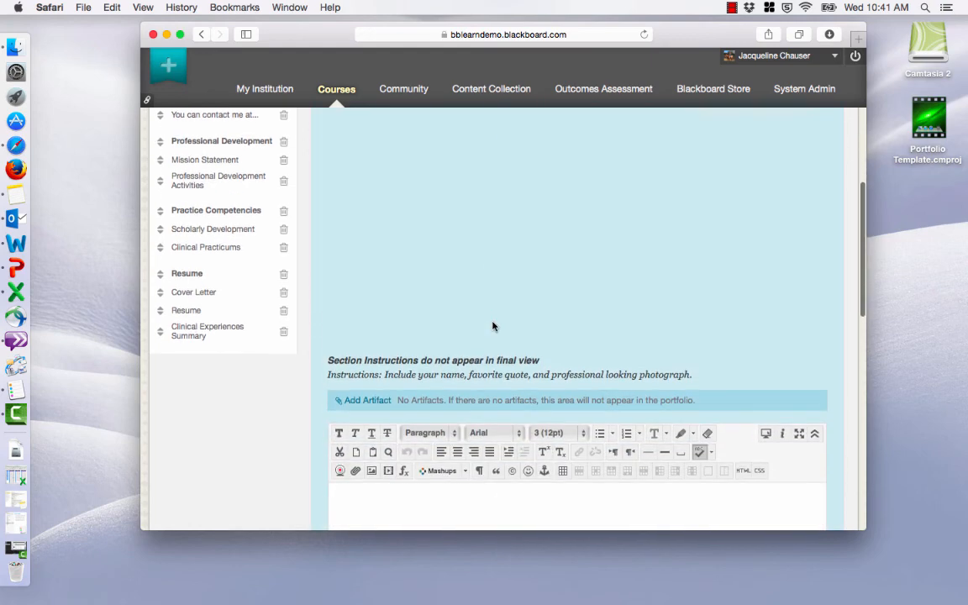
scroll(493, 326, down, 3)
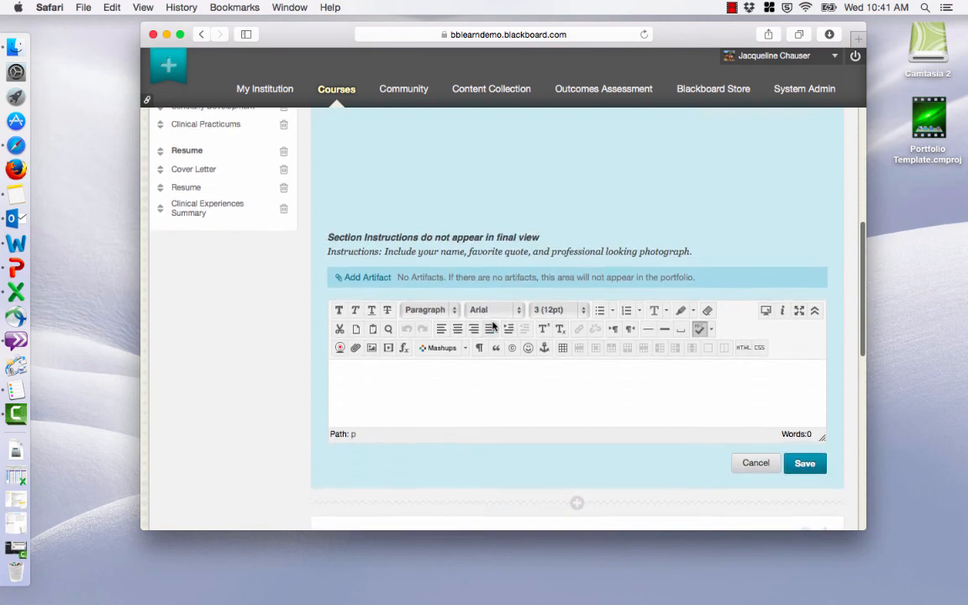
click(474, 387)
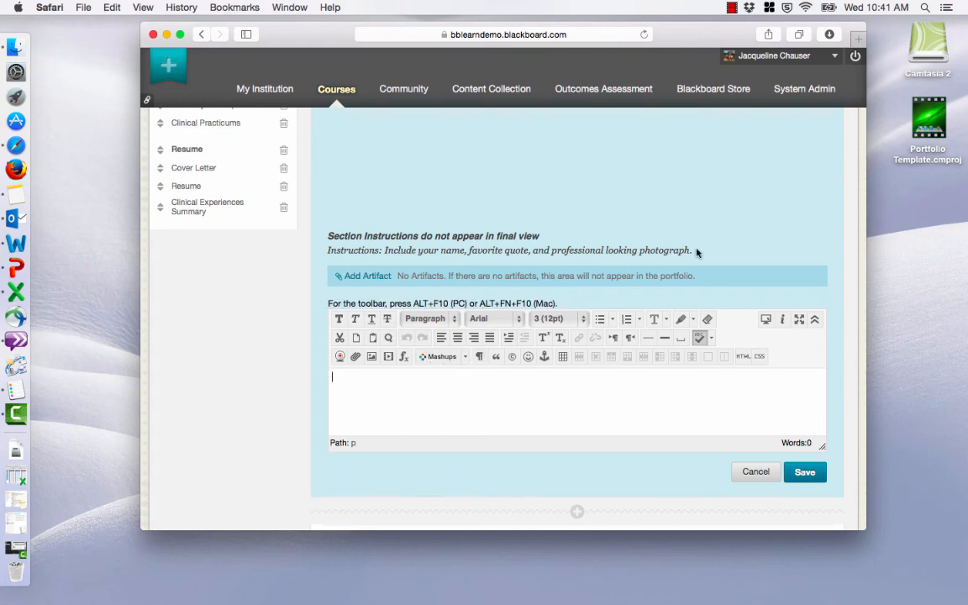
drag(694, 251, 383, 251)
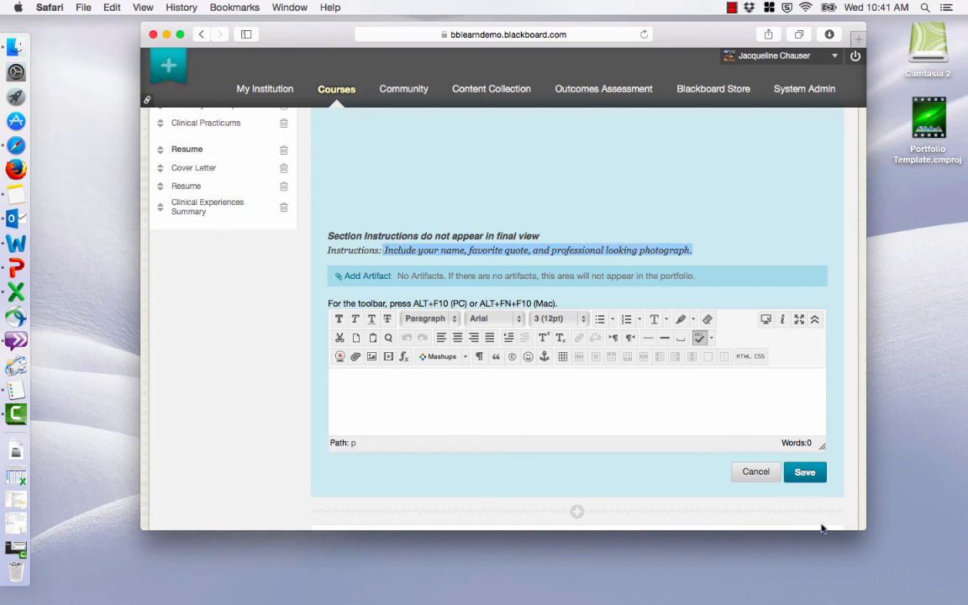
click(753, 474)
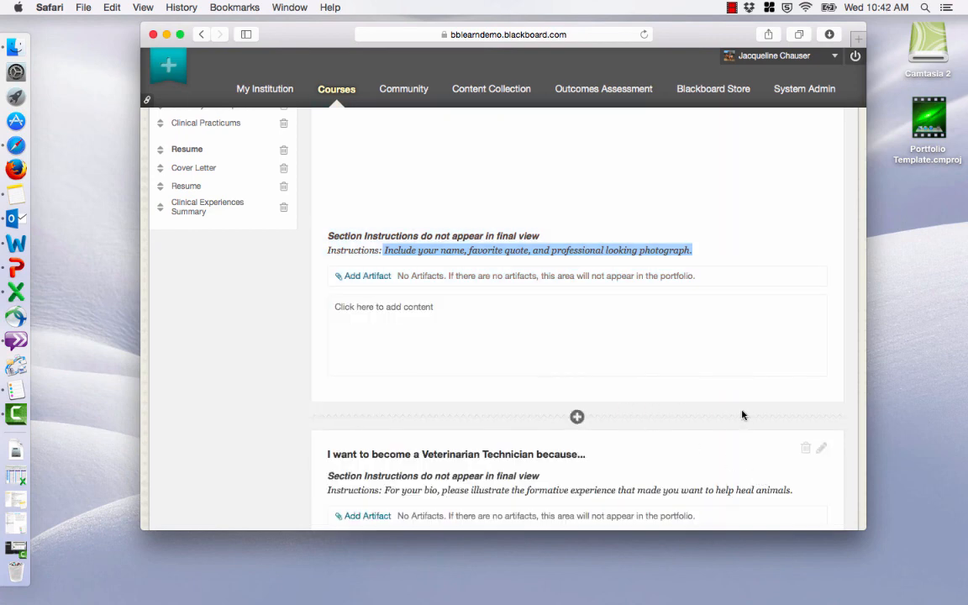
scroll(738, 415, up, 10)
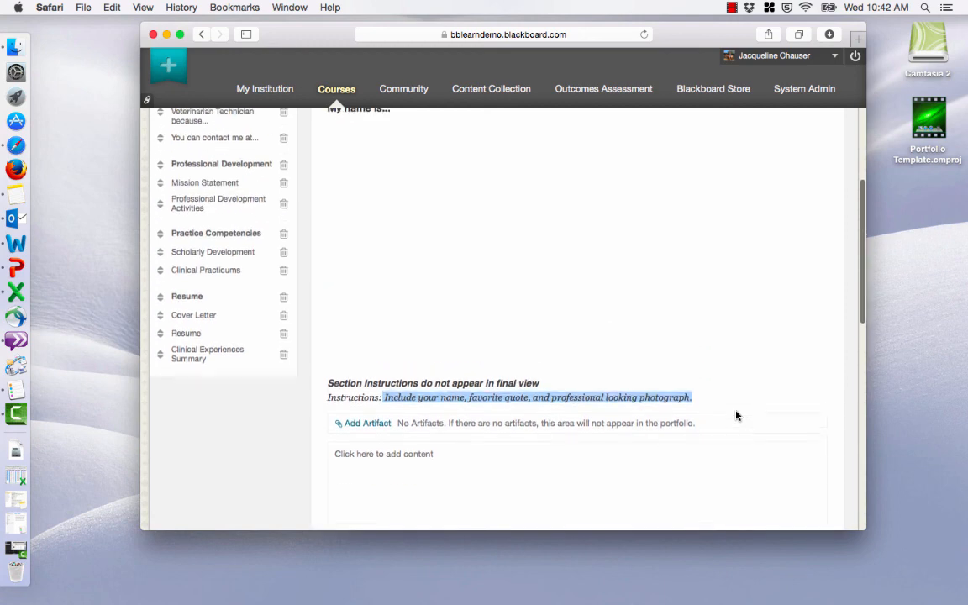
scroll(735, 416, up, 2)
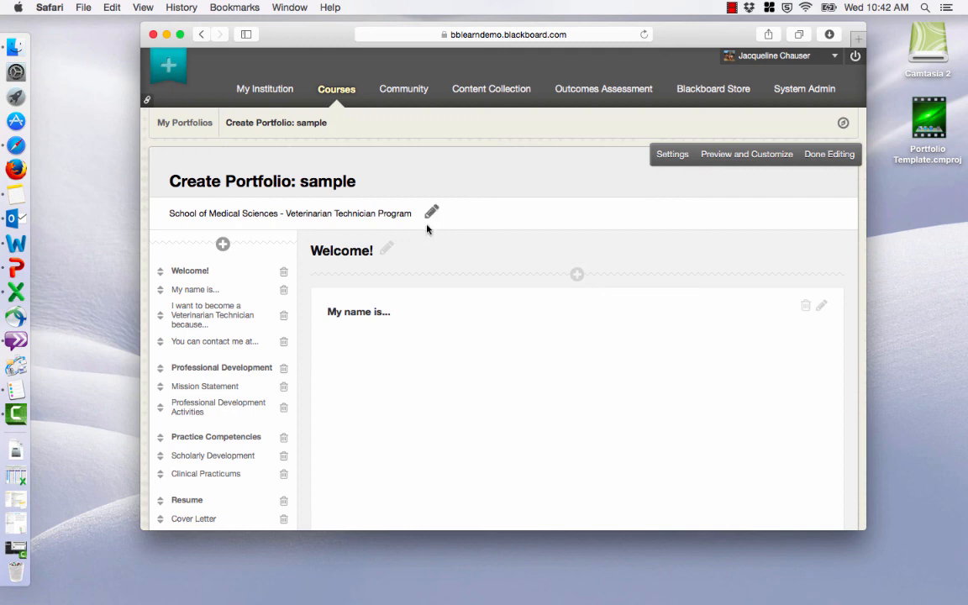
drag(693, 34, 689, 39)
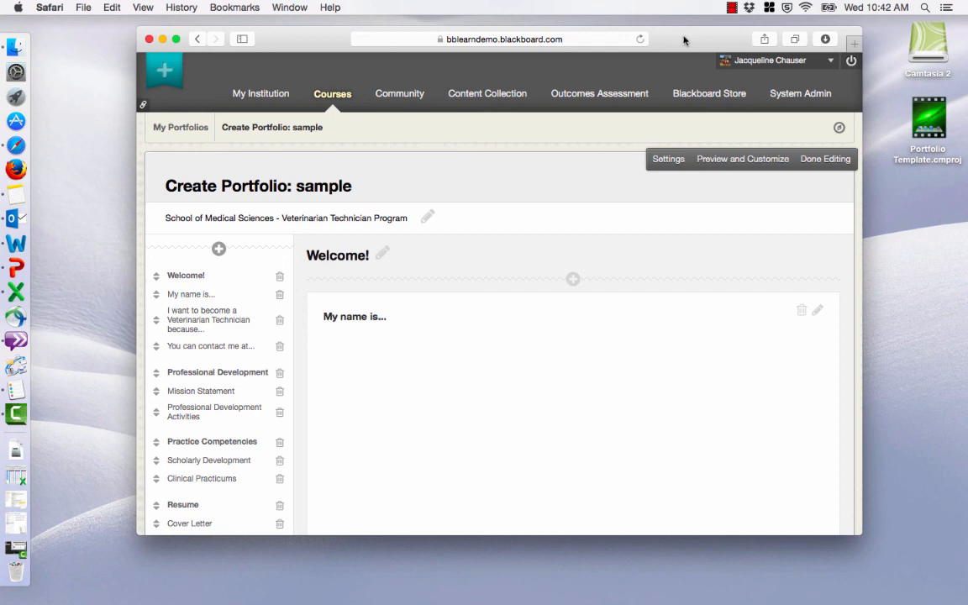
drag(683, 40, 693, 44)
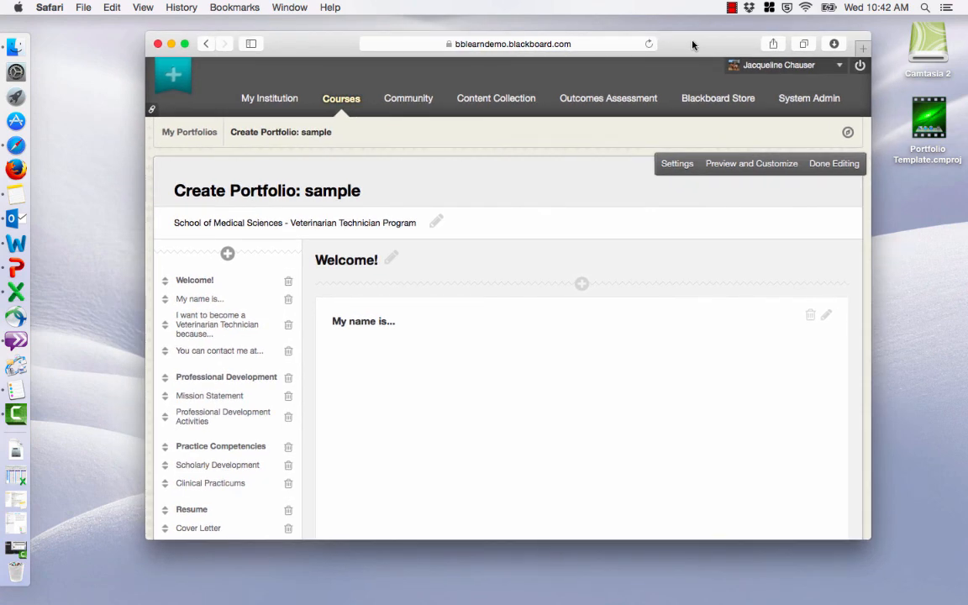